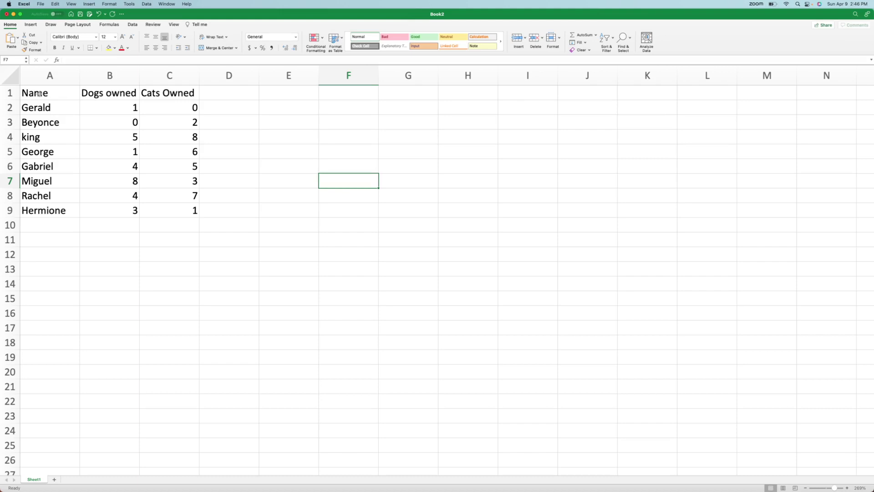
- Examine the Name, Dogs owned and Cats Owned columns and their values in the pet ownership worksheet
drag(40, 93, 170, 207)
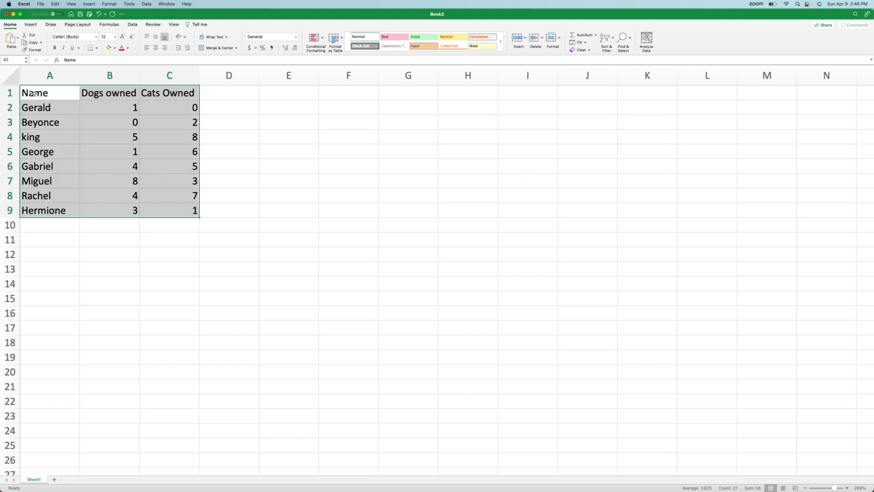
click(50, 75)
click(110, 75)
click(169, 75)
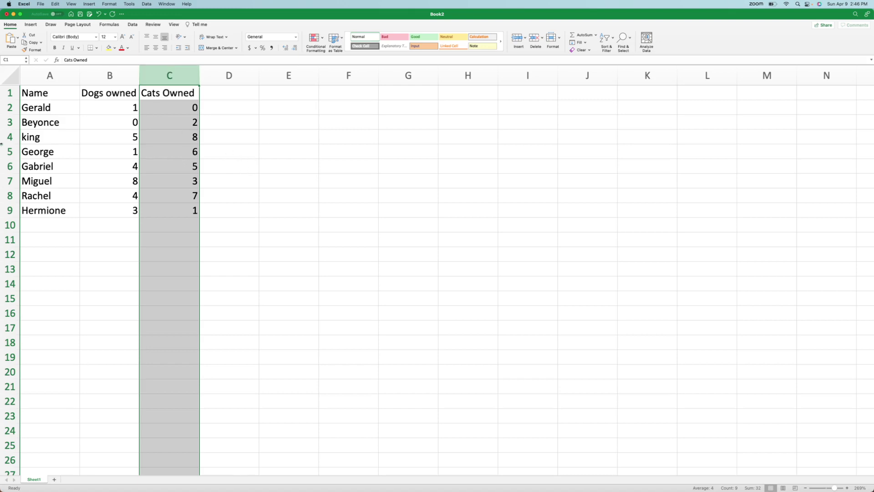
click(117, 112)
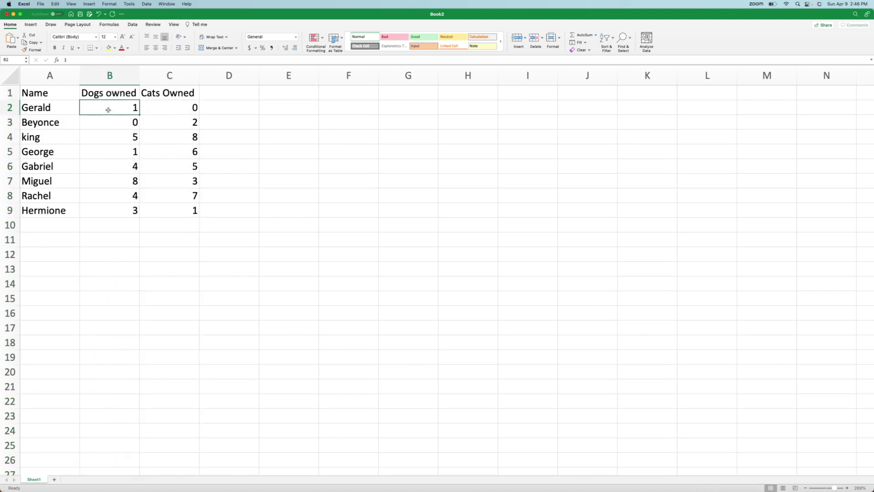
drag(109, 109, 189, 216)
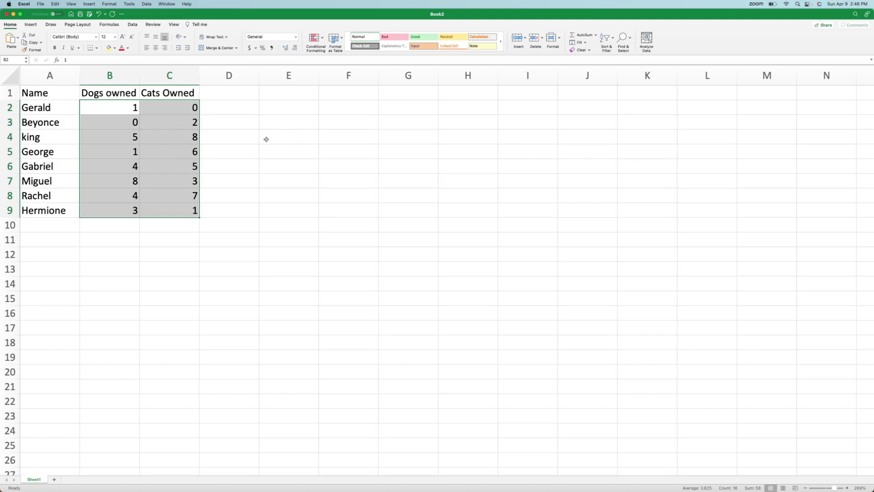
click(176, 139)
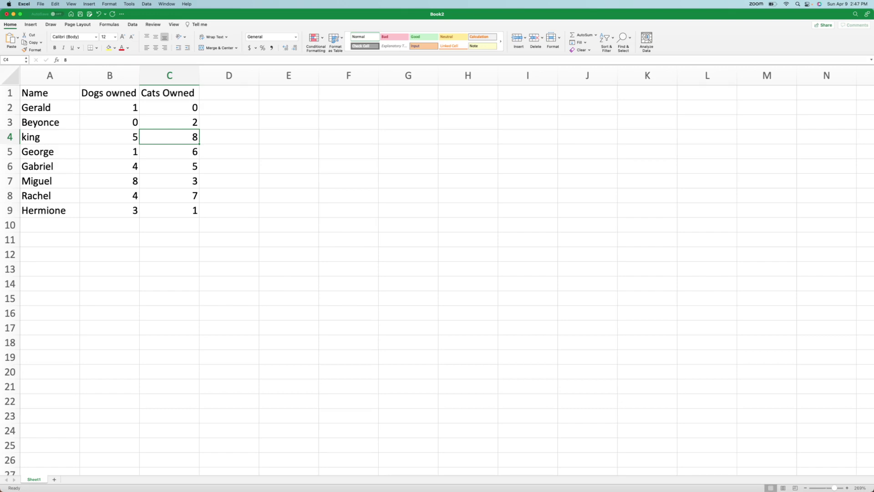
- Switch to Looker Studio in Chrome, maximize its window and start creating a new data source
key(super+Tab)
drag(505, 106, 384, 79)
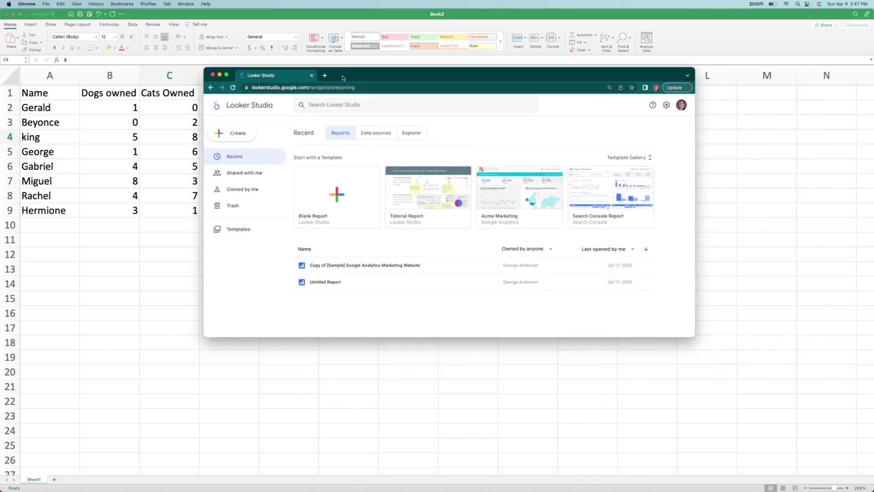
double_click(382, 78)
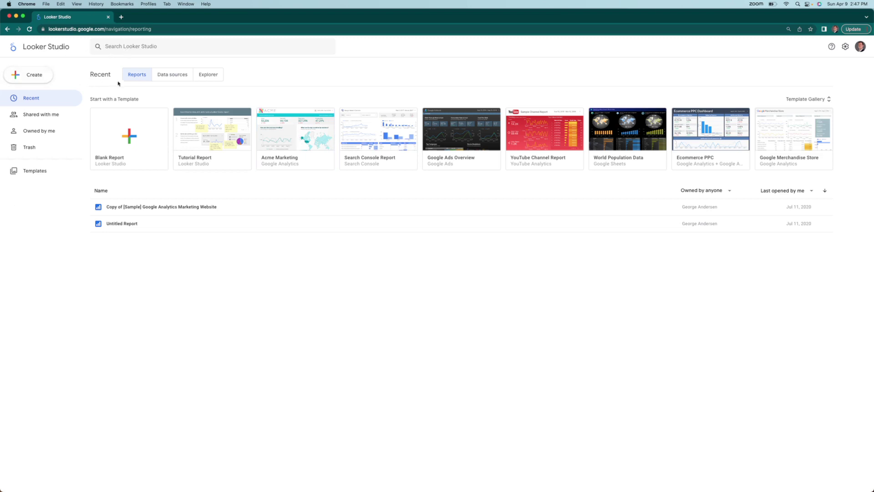
click(29, 72)
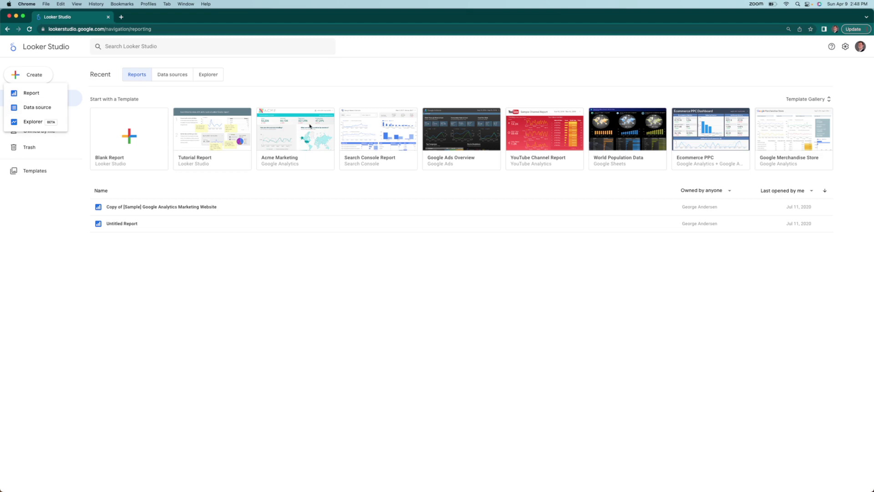
click(41, 107)
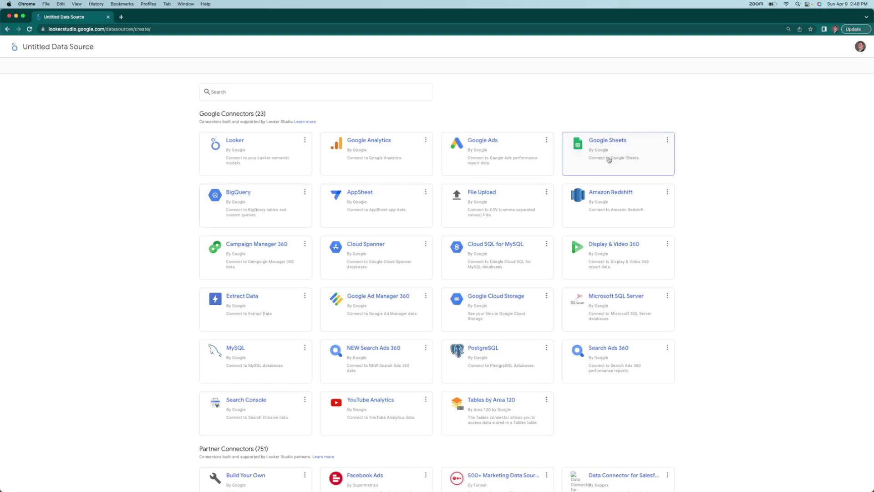
- Browse the available connectors, choose Google Sheets and authorize Looker Studio to access it with the existing Google account
scroll(609, 159, down, 7)
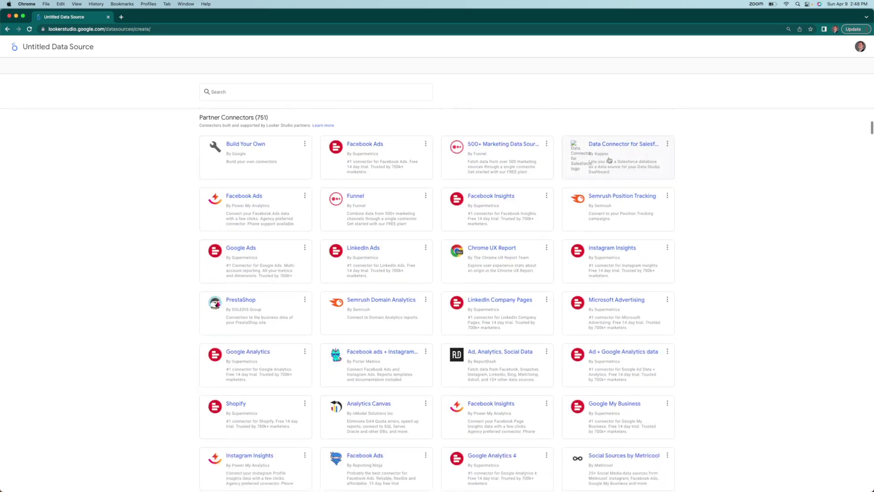
scroll(609, 159, down, 15)
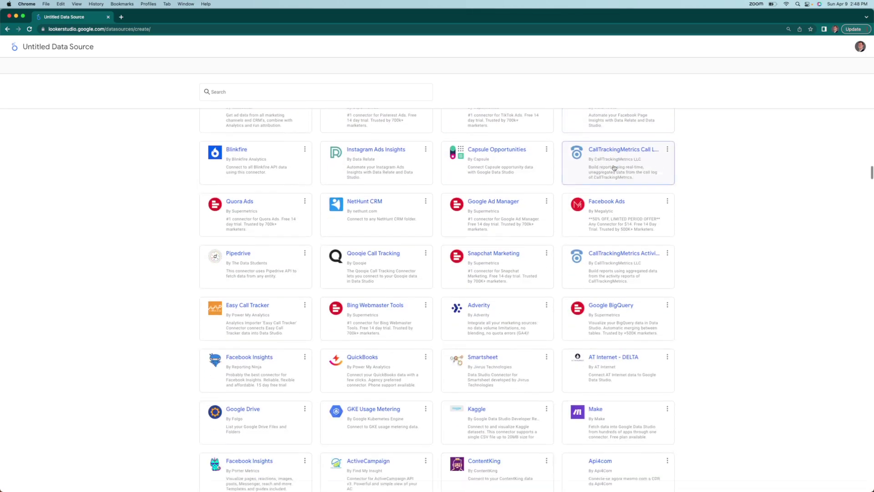
scroll(614, 168, up, 20)
click(608, 142)
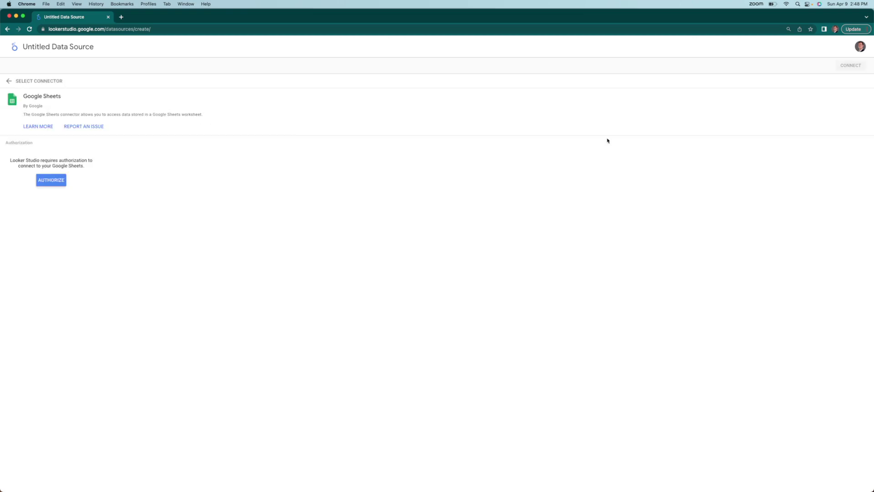
click(52, 182)
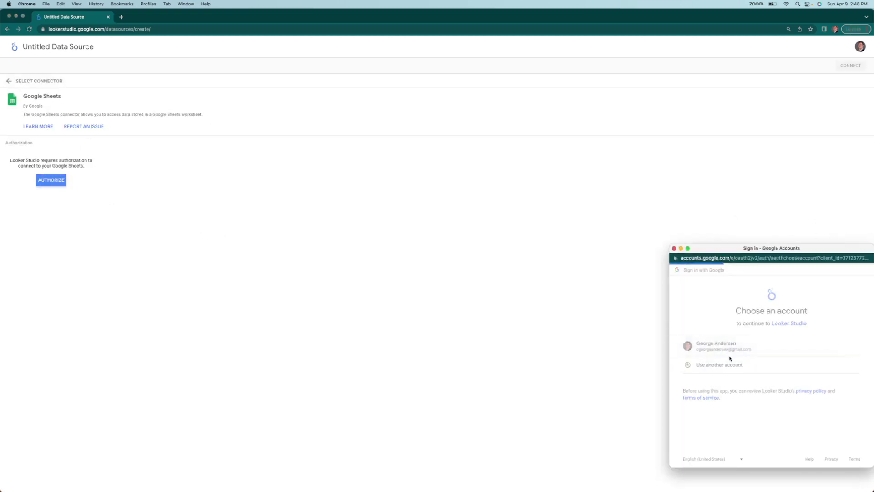
click(738, 347)
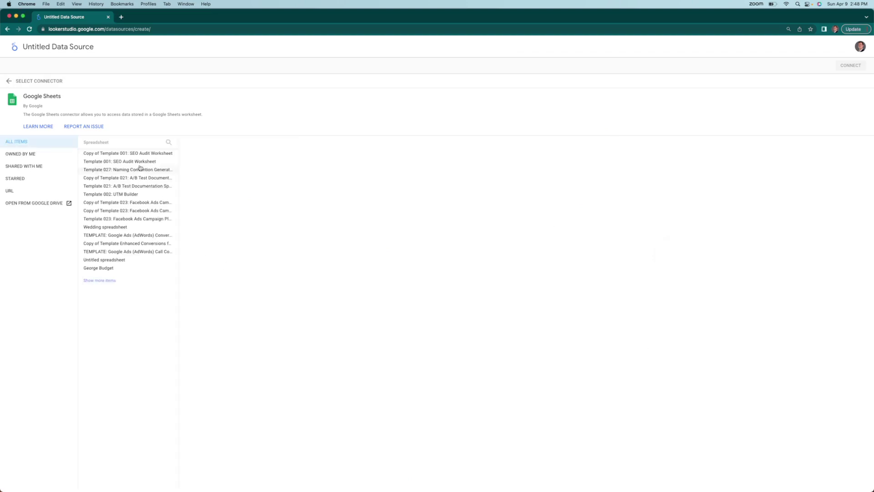
- Search the web for Google Sheets in a new browser tab, open it and create a blank spreadsheet
drag(144, 17, 215, 71)
key(super+t)
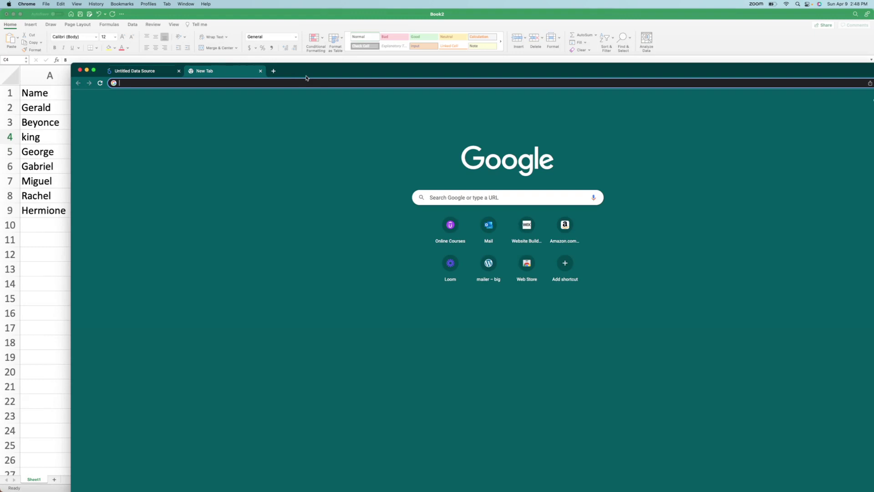
text(google sheet)
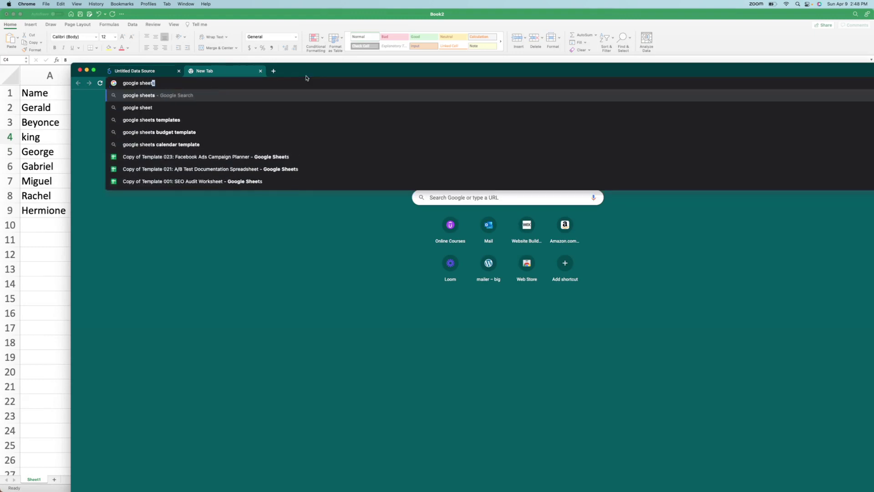
key(Return)
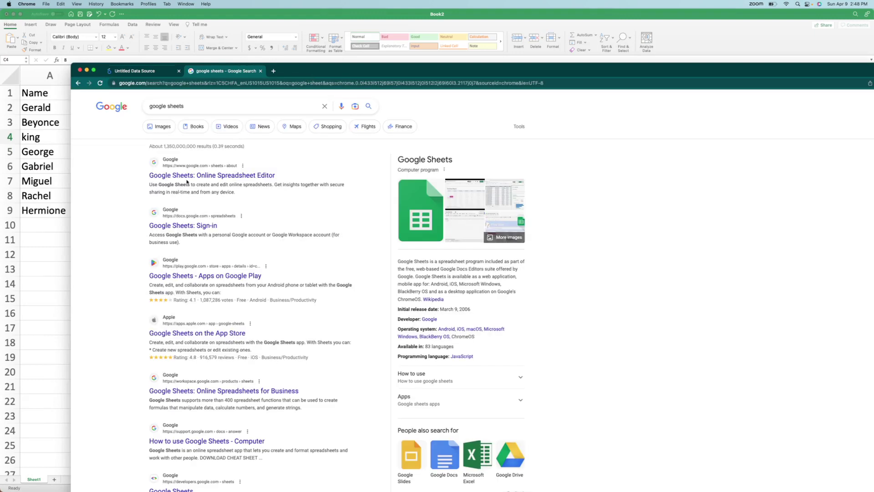
click(189, 176)
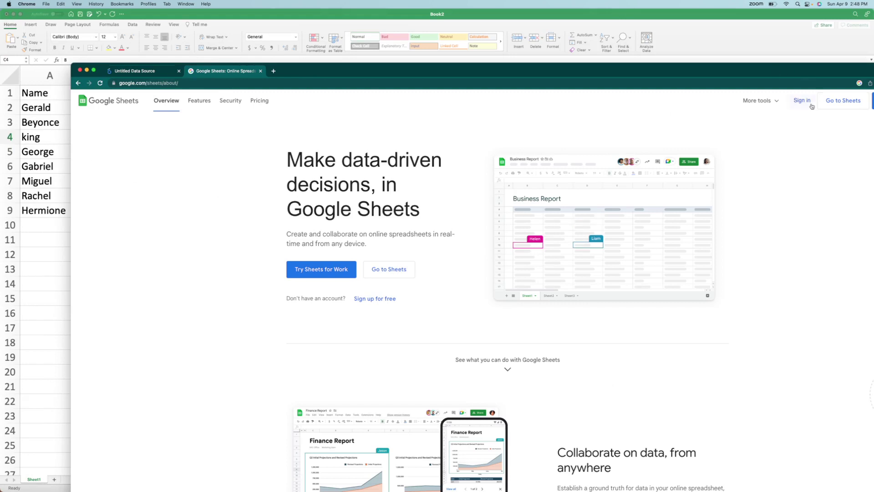
click(811, 102)
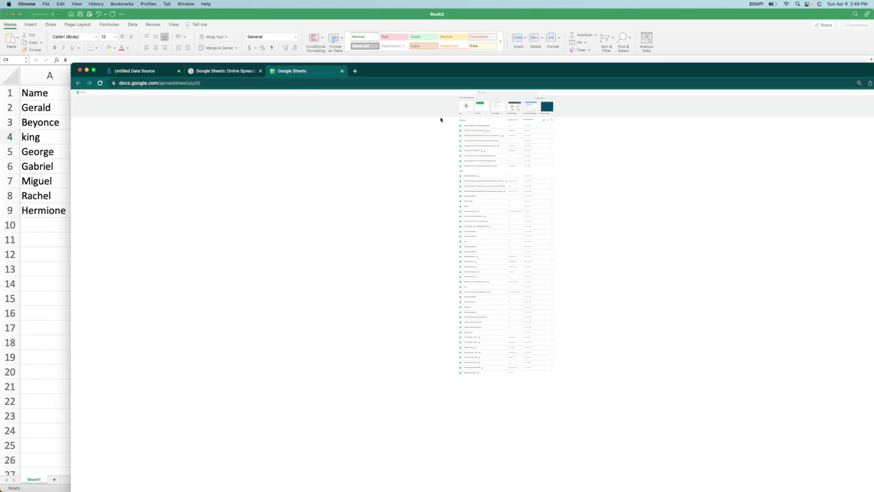
click(466, 107)
- Copy columns A to C from the Excel worksheet and paste them into the blank Google spreadsheet starting at A1
key(super+Tab)
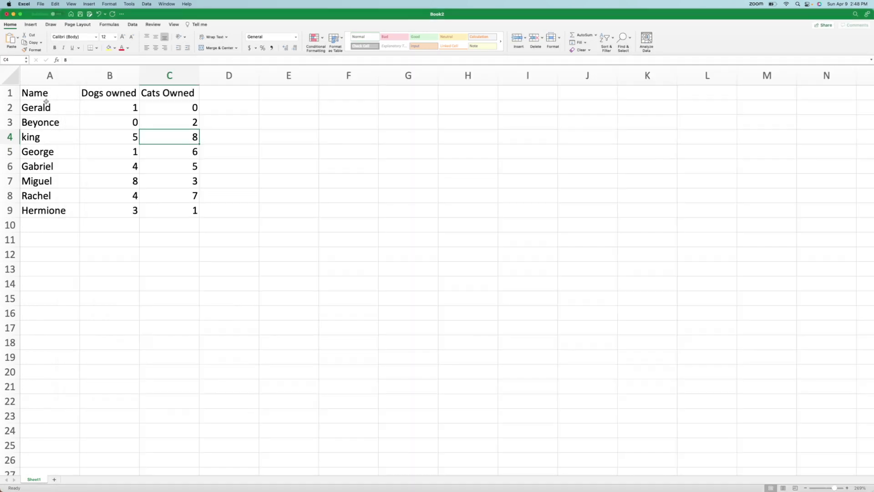
drag(50, 75, 167, 89)
key(super+c)
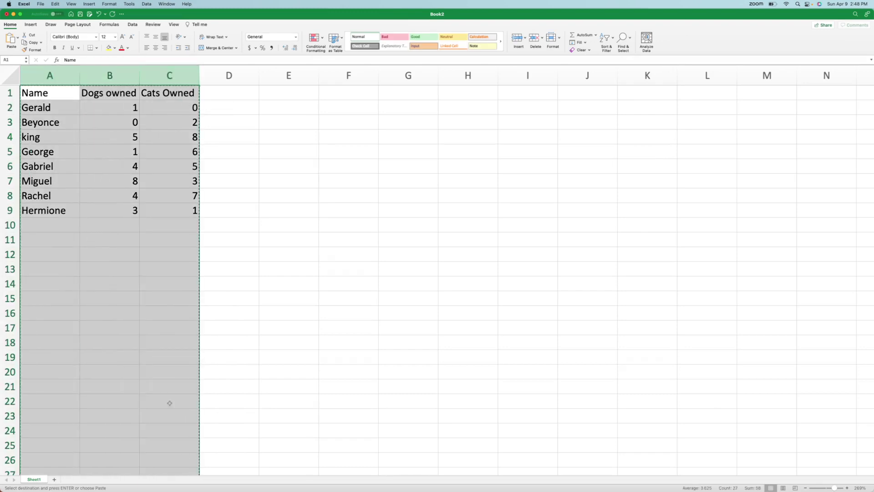
key(super+Tab)
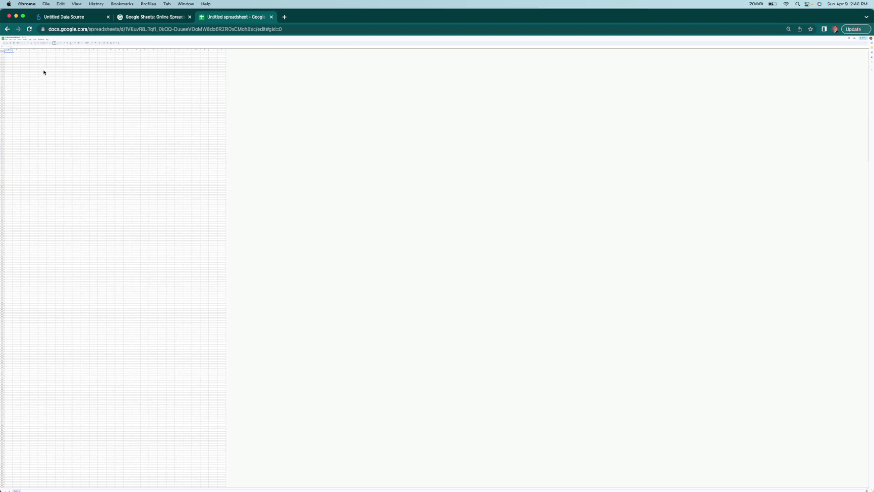
key(super+v)
click(128, 88)
- Return to the Untitled Data Source page in Looker Studio and reload it
click(171, 17)
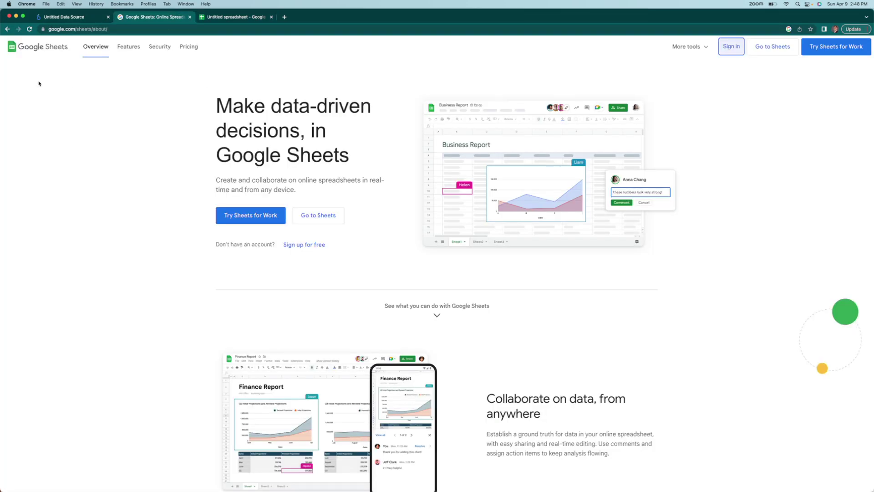
click(67, 19)
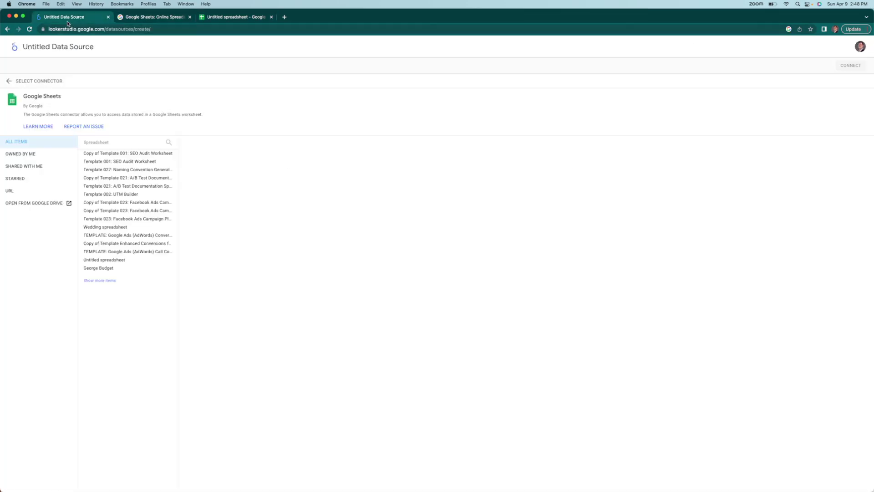
click(29, 29)
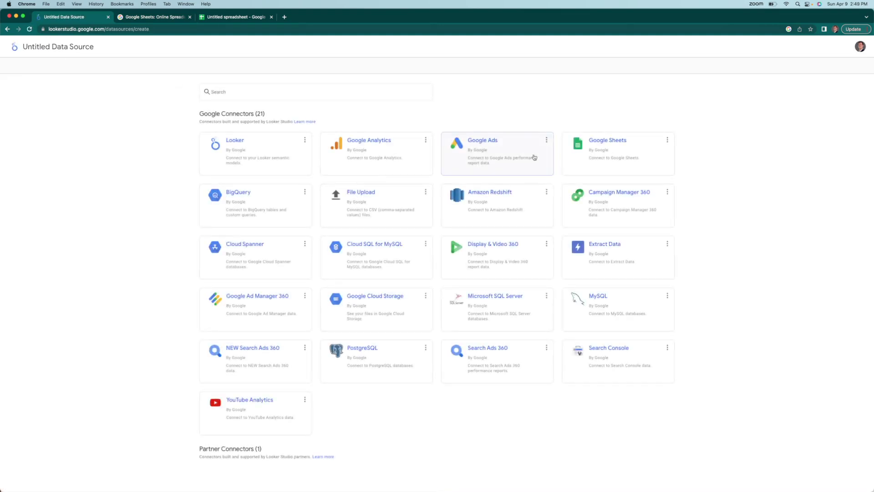
- Rename the new Google spreadsheet as "Dogs and Cats"
click(236, 17)
click(16, 37)
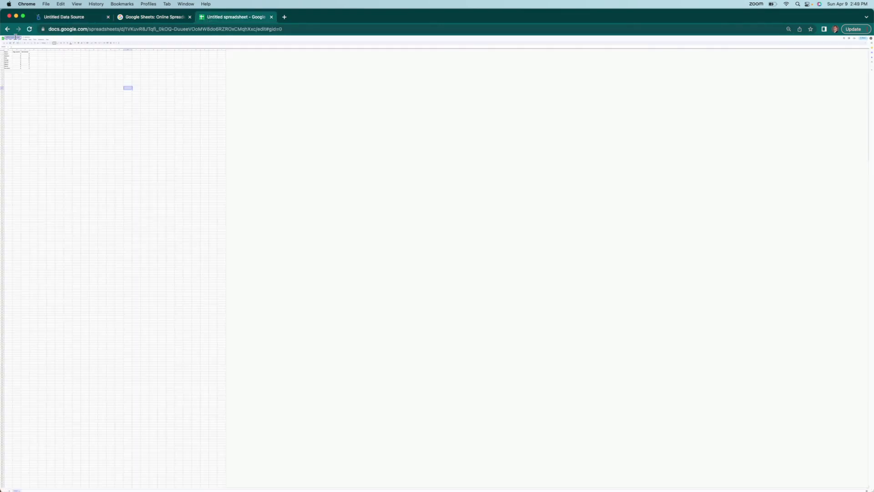
text(Pe)
key(Return)
- Connect the Looker Studio data source through Google Sheets to Sheet1 of the owned Dogs and Cats spreadsheet
click(83, 16)
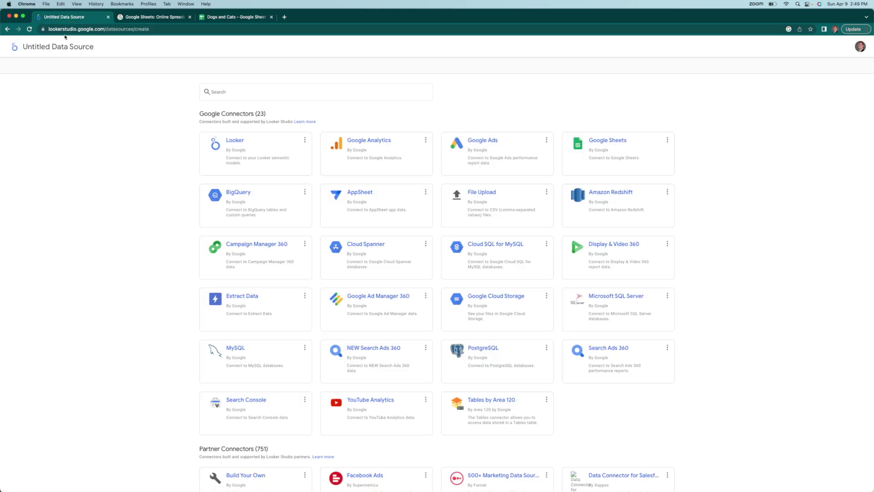
click(615, 148)
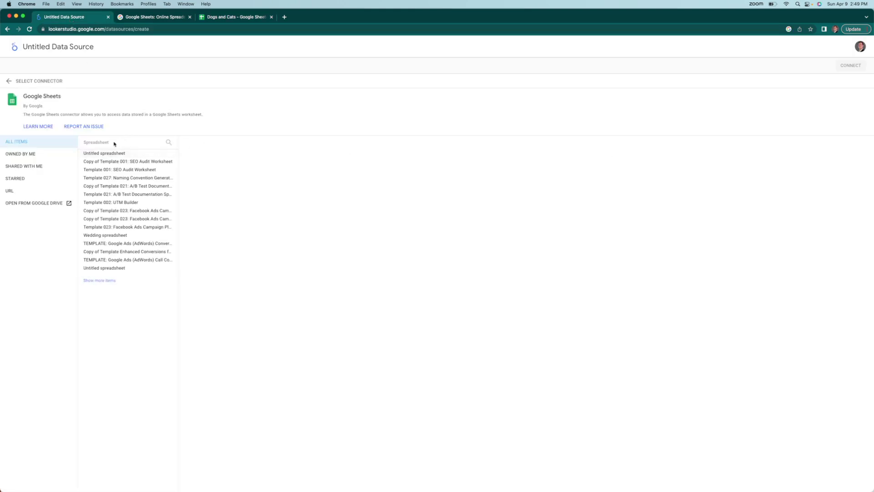
click(34, 152)
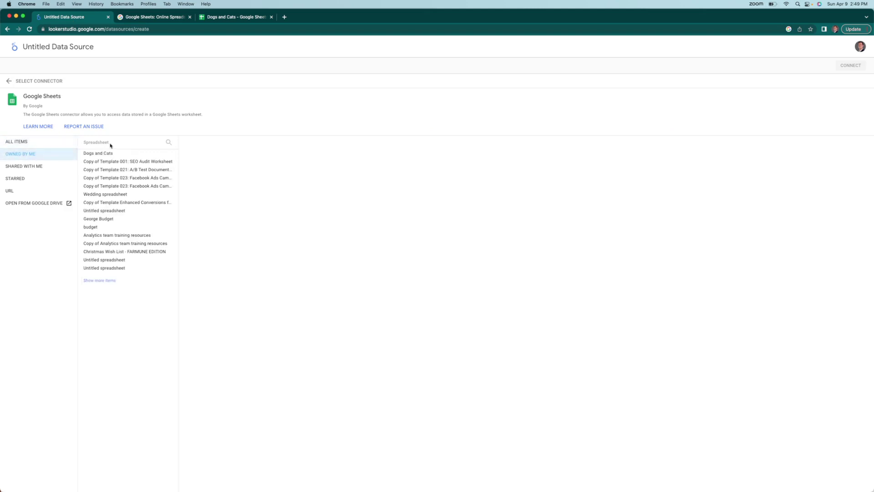
click(100, 153)
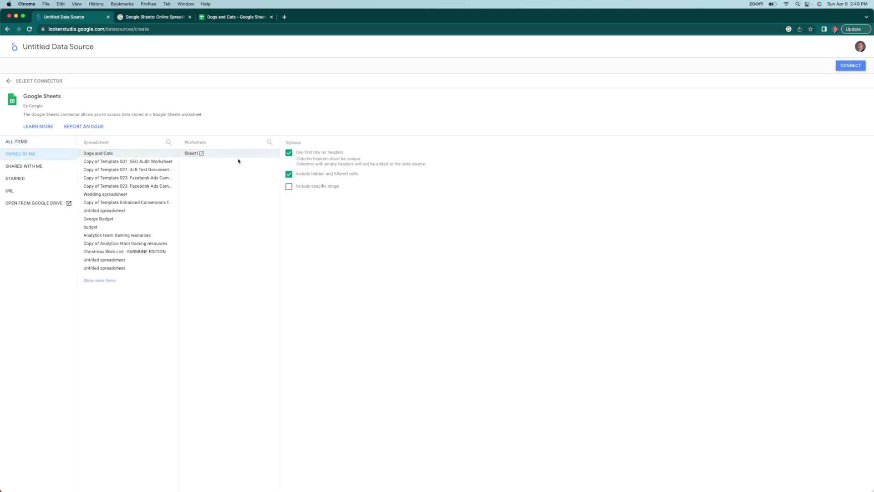
click(851, 65)
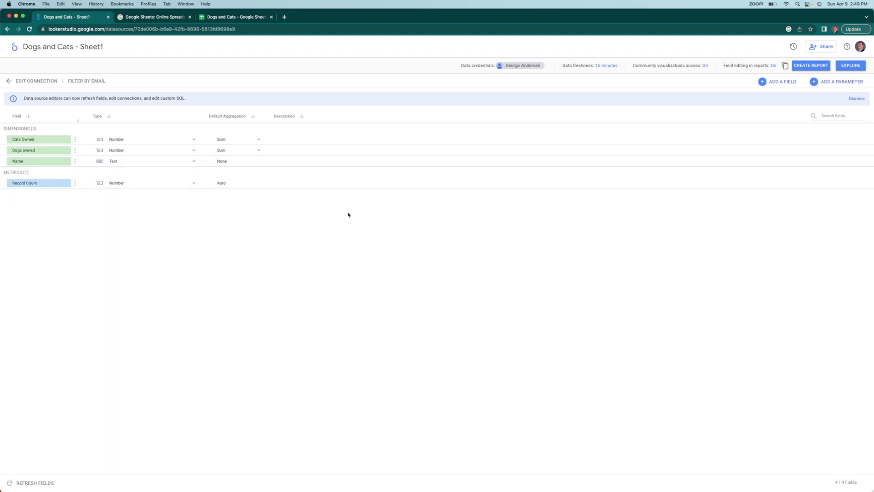
- Create a report from the Dogs and Cats data source and enlarge its table to nearly the full page width
click(811, 65)
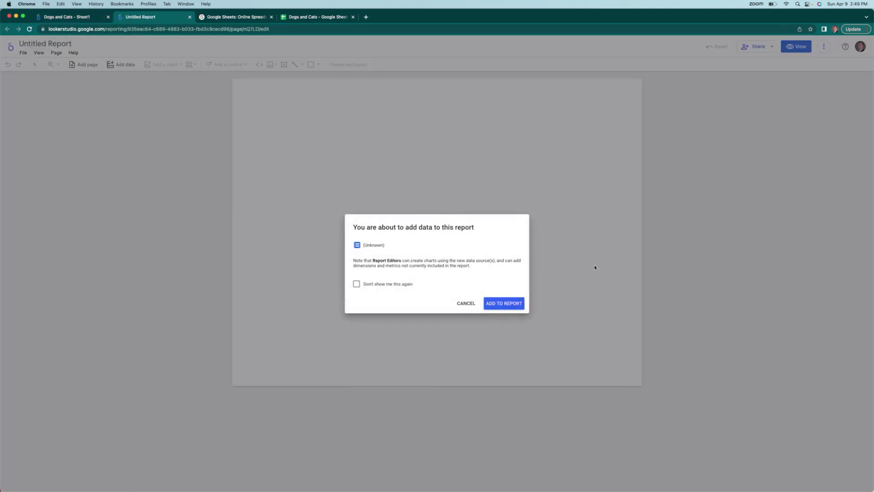
click(504, 304)
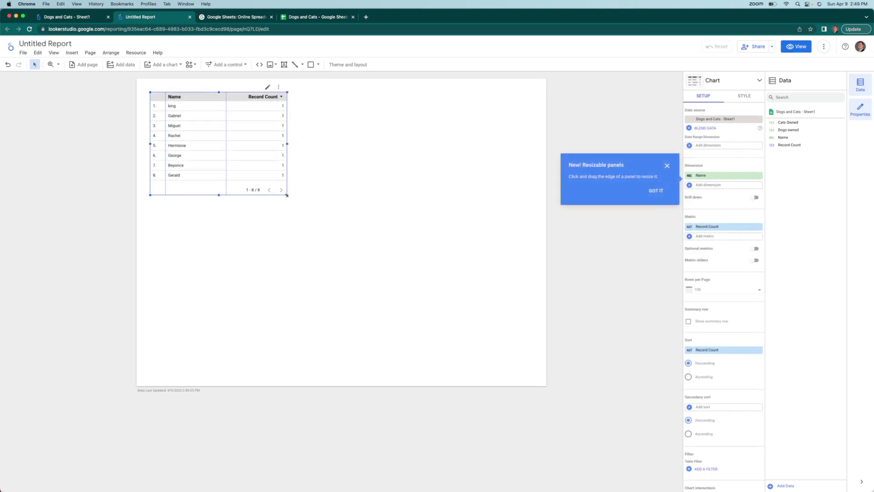
drag(287, 195, 533, 209)
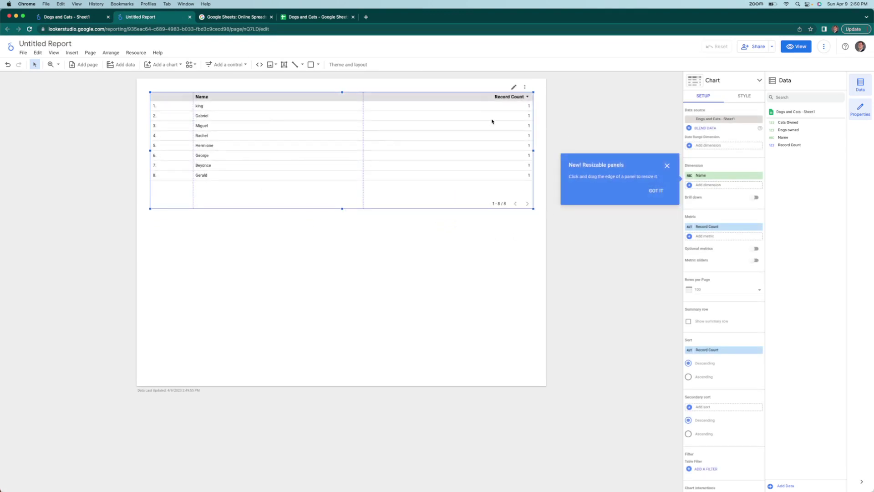
click(667, 166)
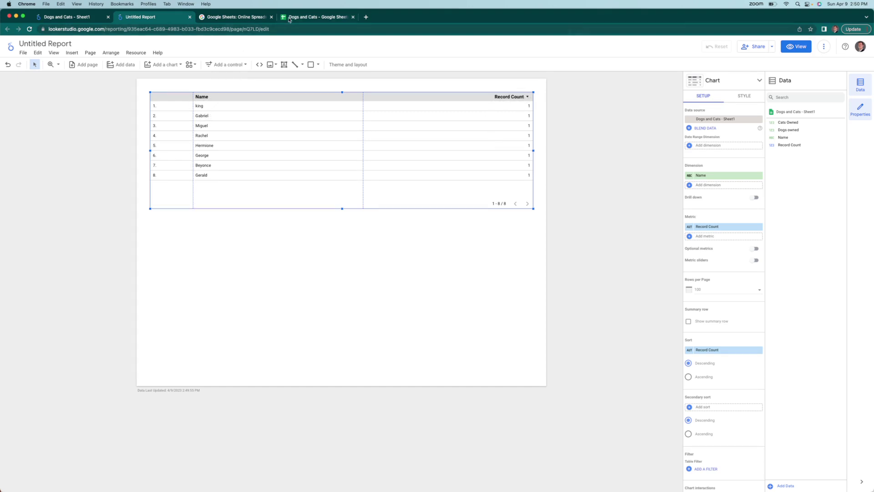
- Replace the Record Count metric in the report table with Dogs owned and Cats Owned
key(super+4)
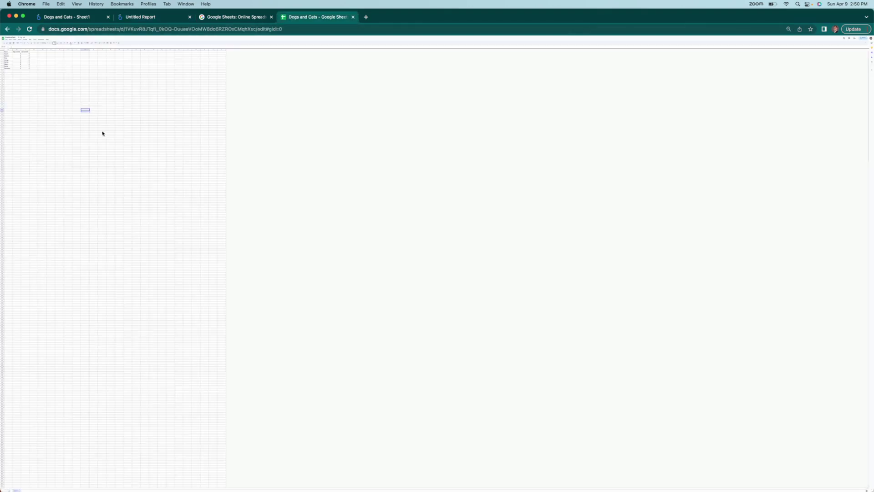
click(157, 17)
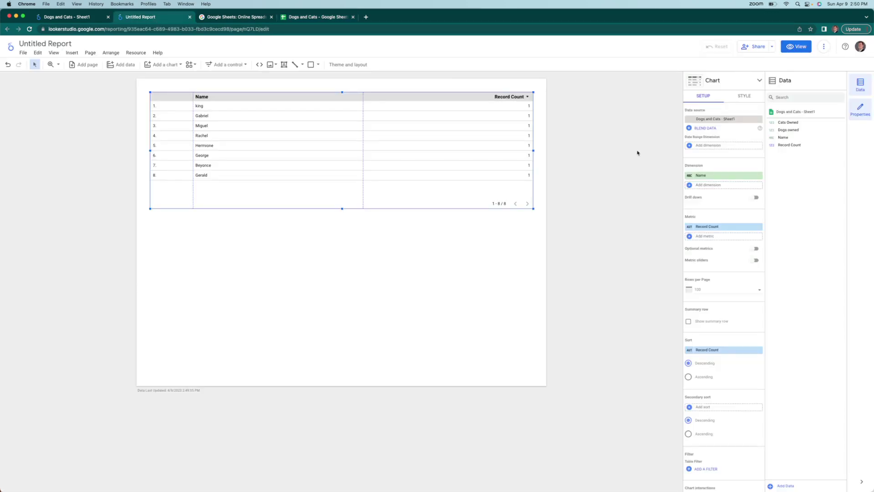
click(759, 226)
click(735, 226)
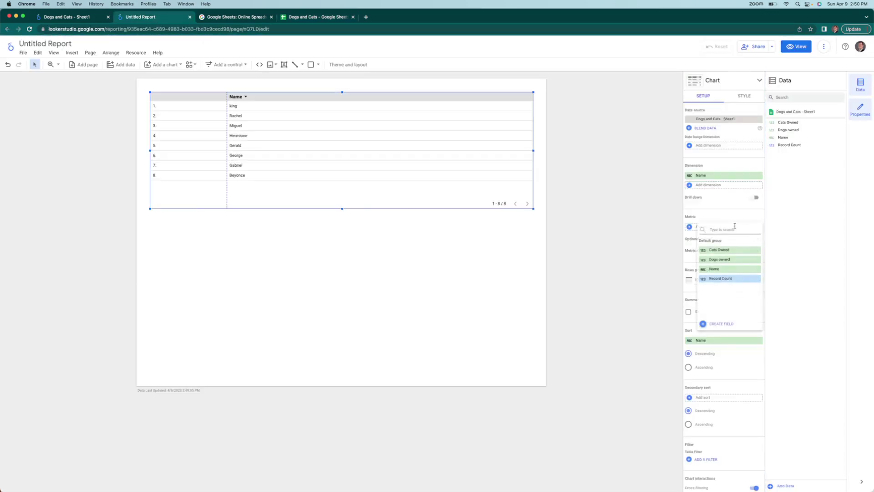
text(dog)
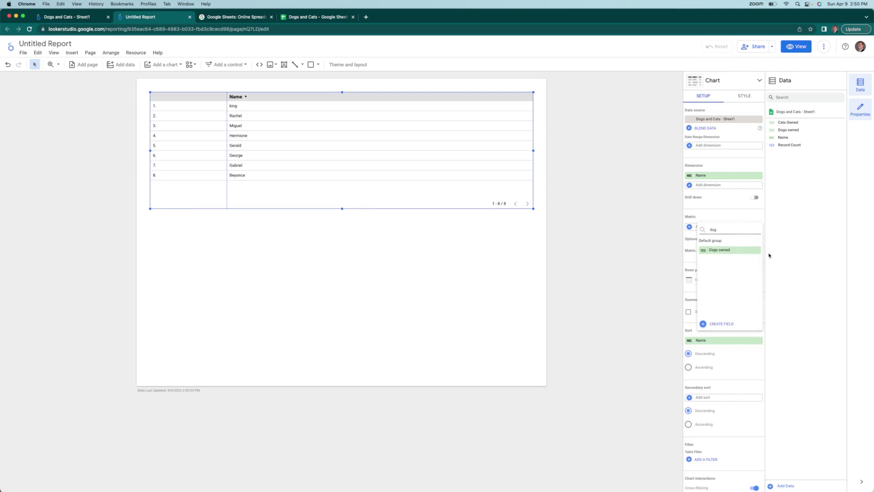
click(718, 250)
click(690, 236)
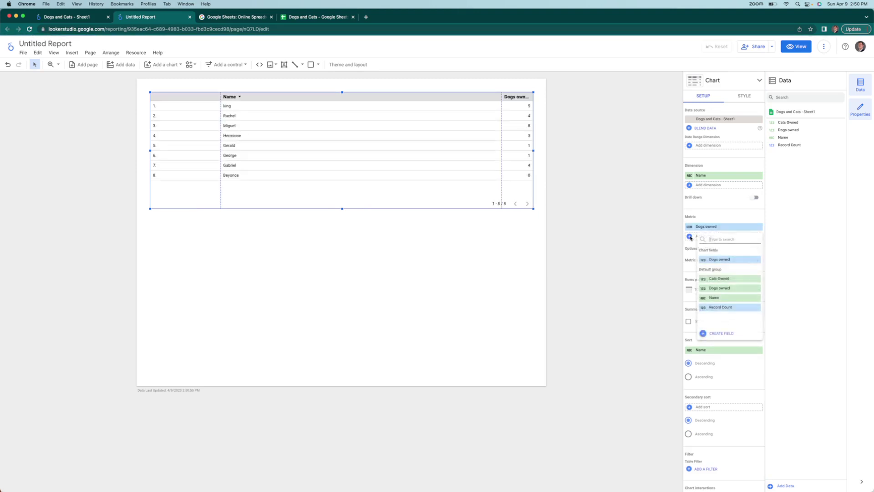
text(cats)
click(719, 259)
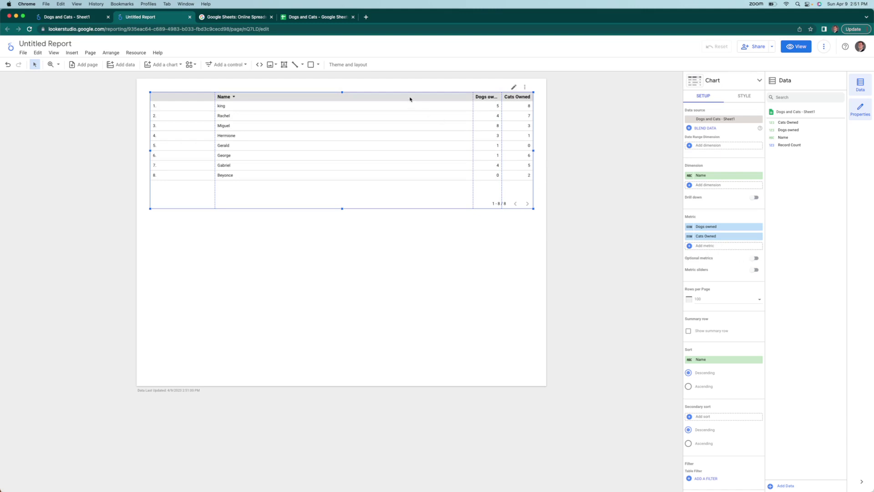
- Duplicate the table directly below the original and convert the copy into a column chart
drag(409, 99, 406, 201)
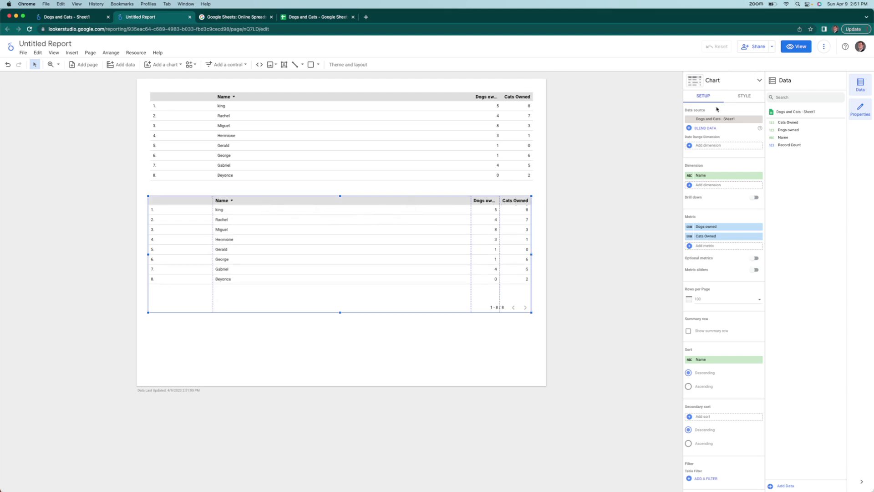
click(700, 83)
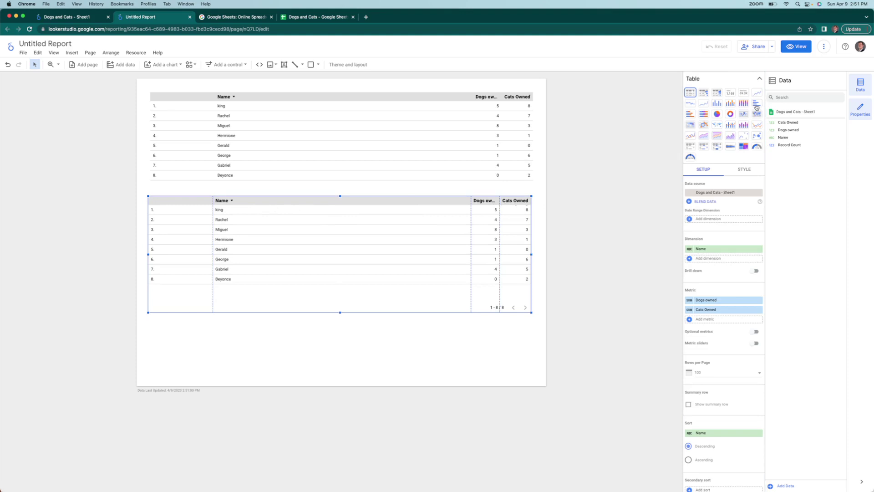
click(717, 104)
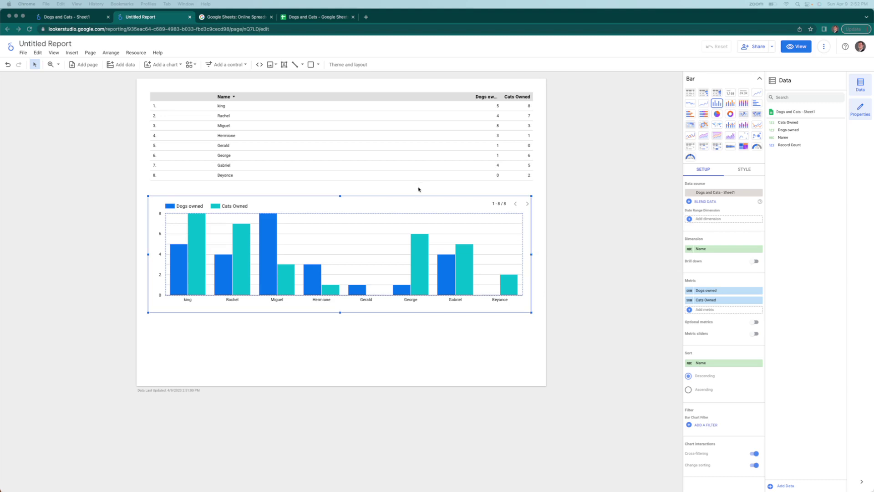
- Remove the Dogs owned metric from the column chart and sort its bars by Cats Owned in descending order
click(758, 292)
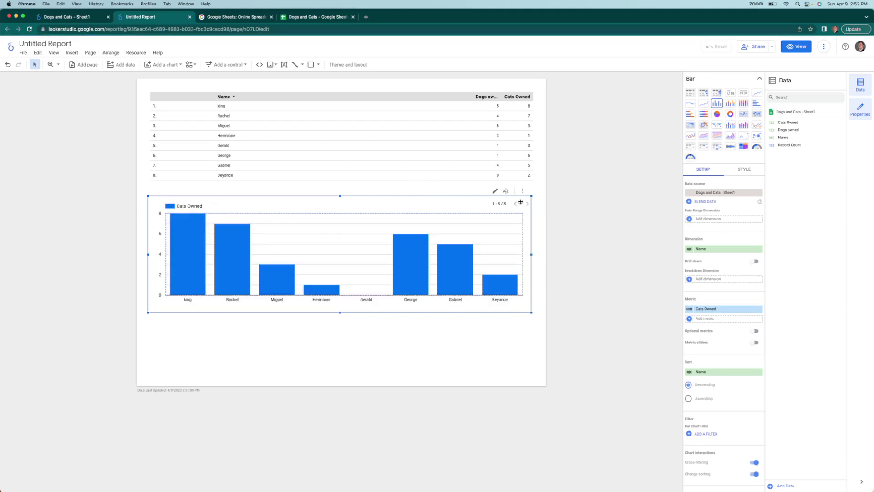
click(505, 191)
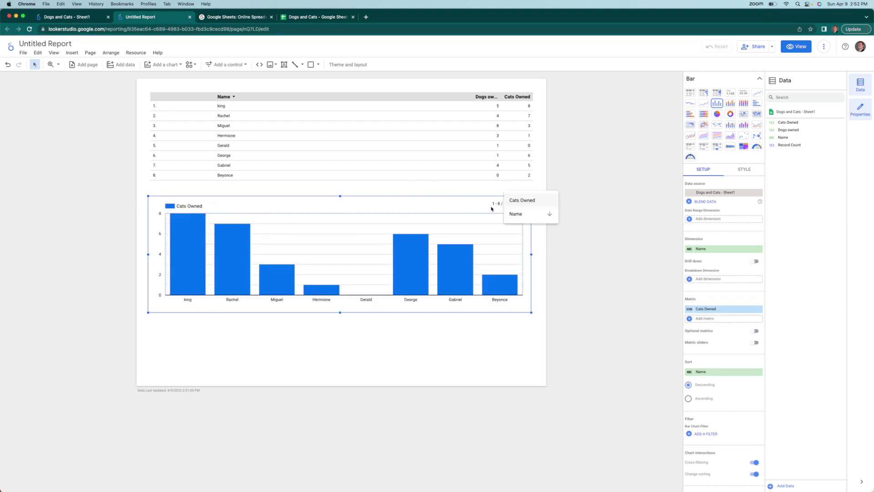
click(530, 202)
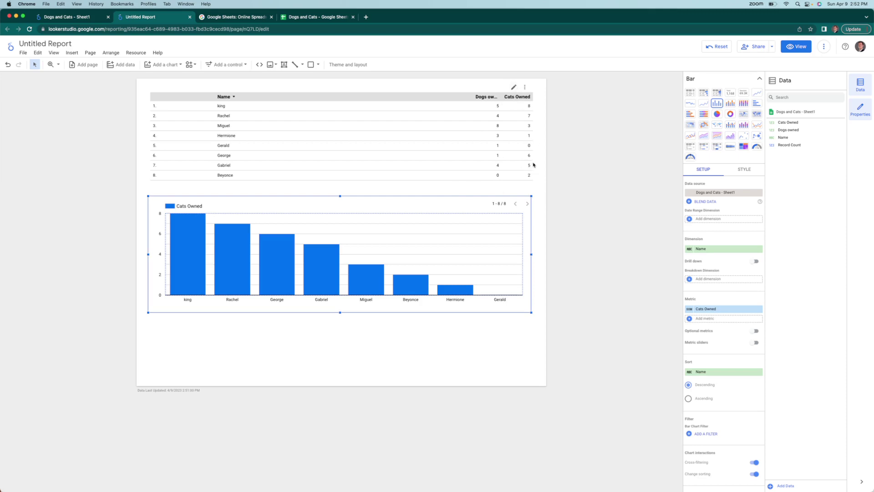
mouse_move(206, 264)
- Add a second report page with a column chart of Dogs owned per Name, enlarged to most of the page width
click(80, 68)
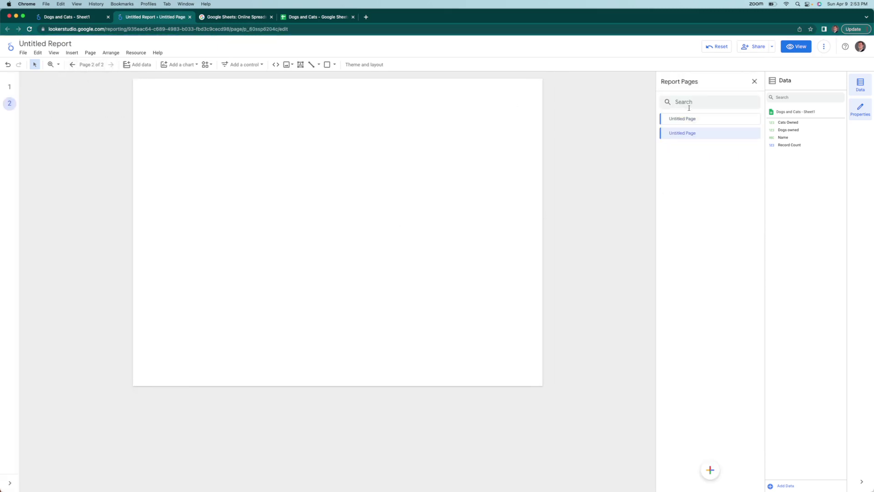
click(180, 64)
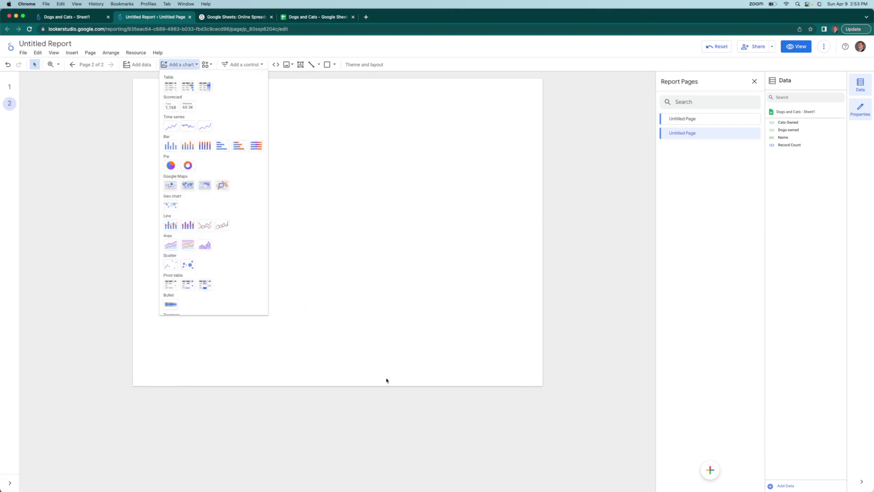
click(171, 146)
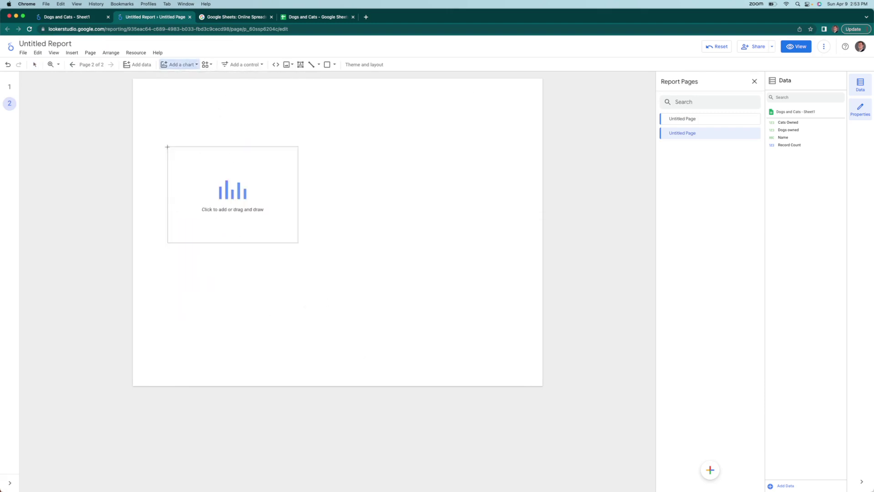
click(169, 99)
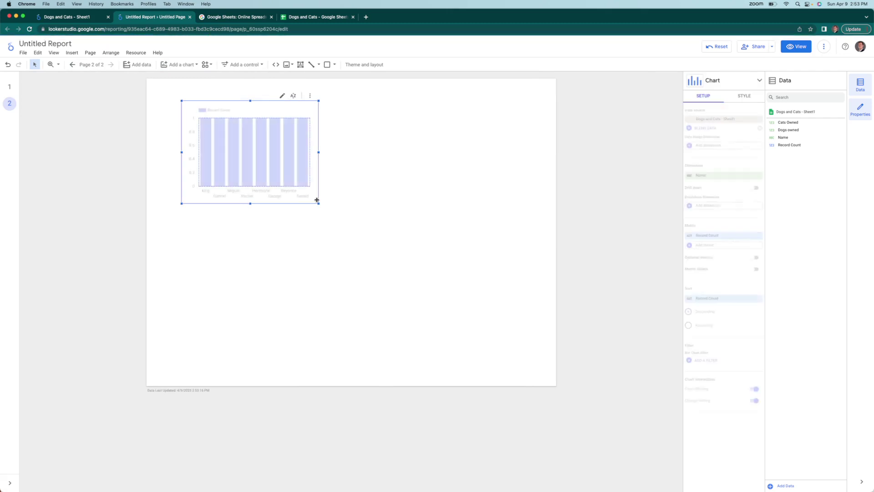
drag(319, 203, 536, 273)
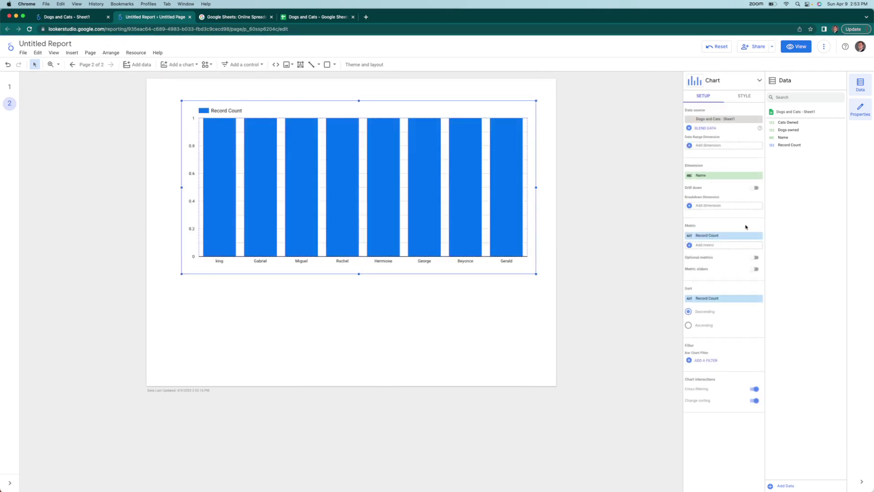
click(730, 235)
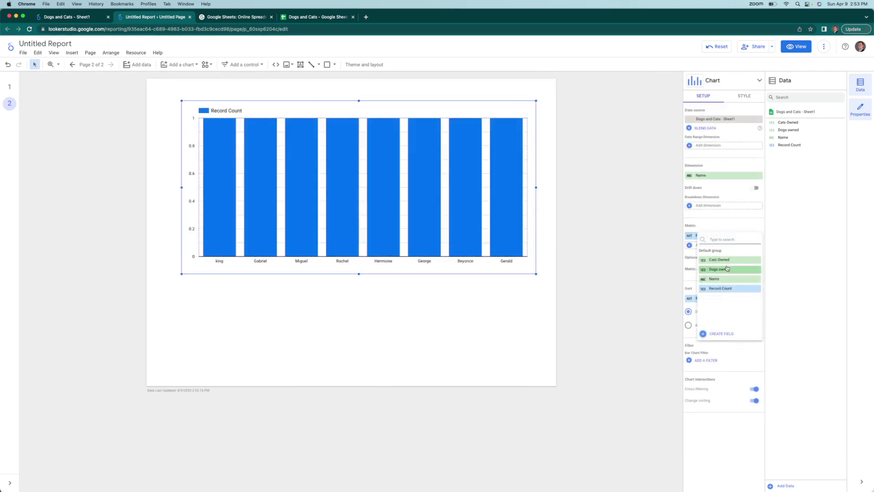
click(719, 273)
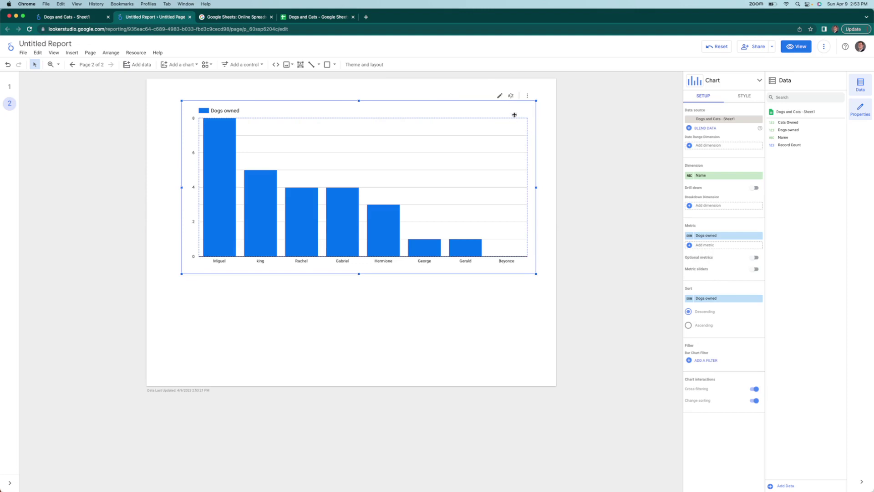
- Try sorting the chart by Dogs owned and by Name in both directions, ending with Dogs owned descending
click(514, 101)
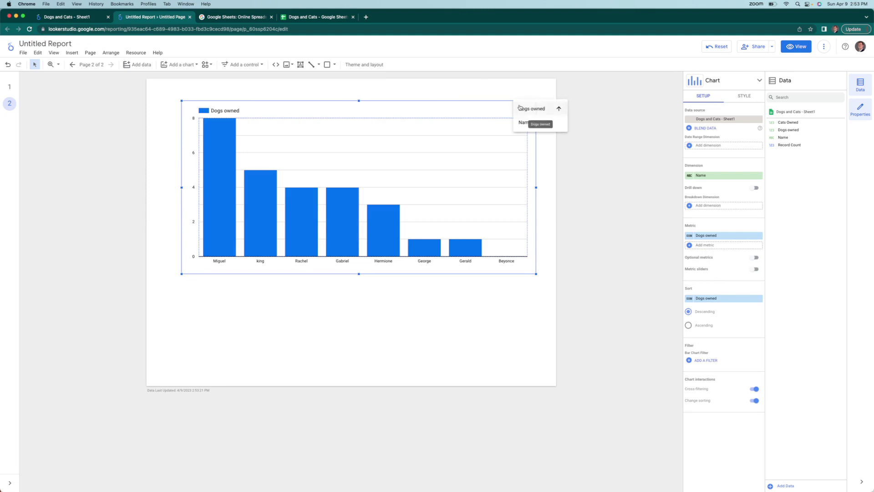
click(520, 106)
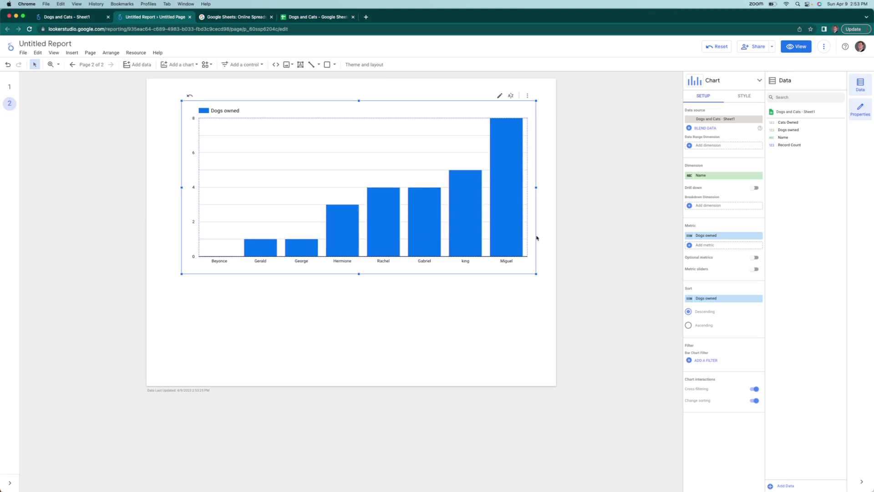
click(511, 95)
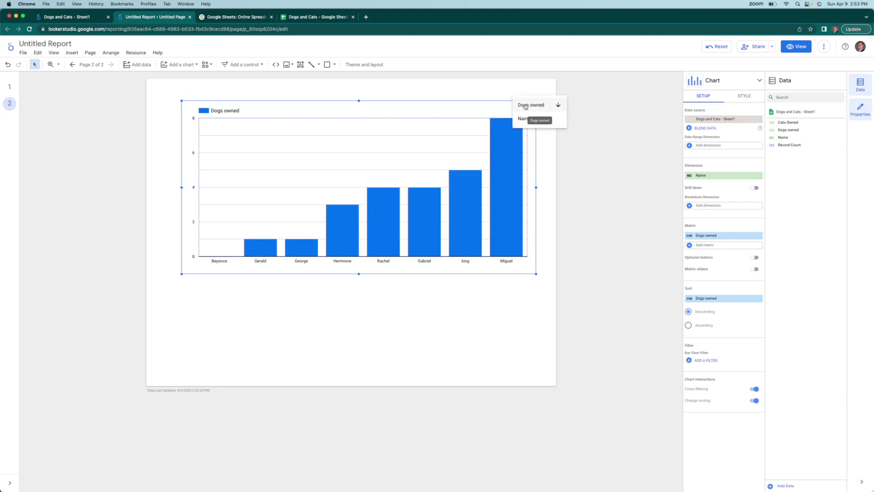
click(528, 105)
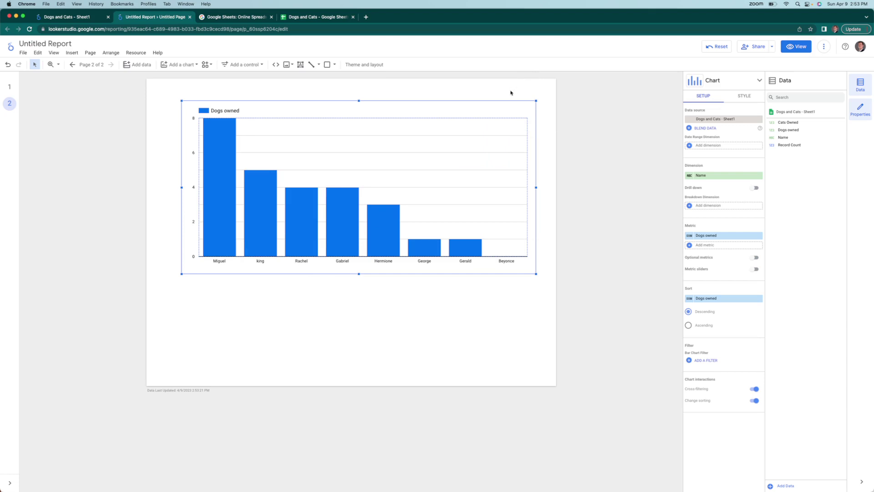
click(511, 95)
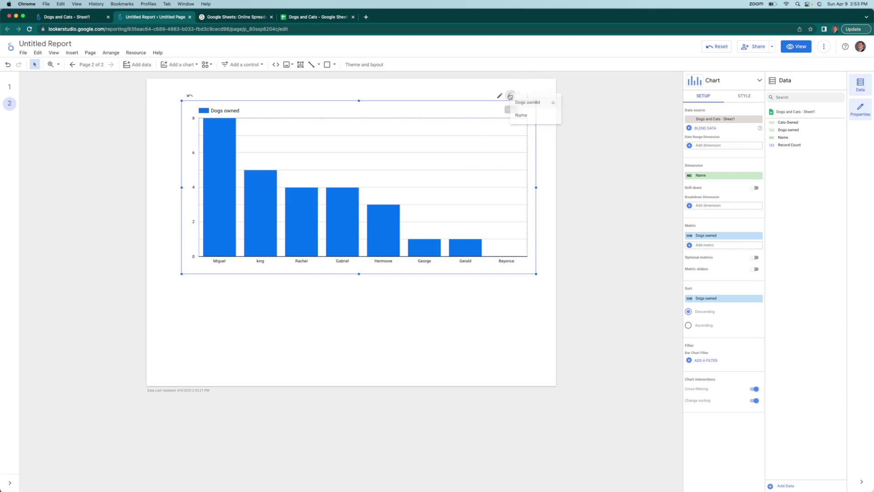
click(528, 116)
click(511, 95)
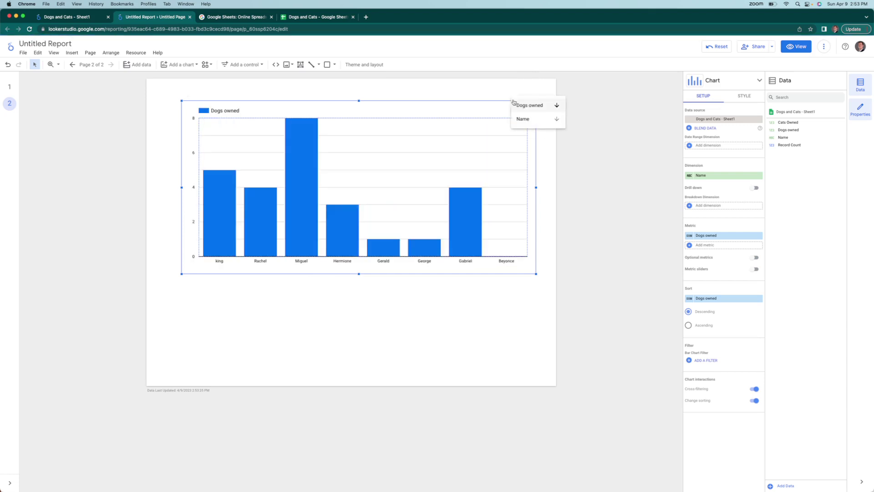
click(556, 117)
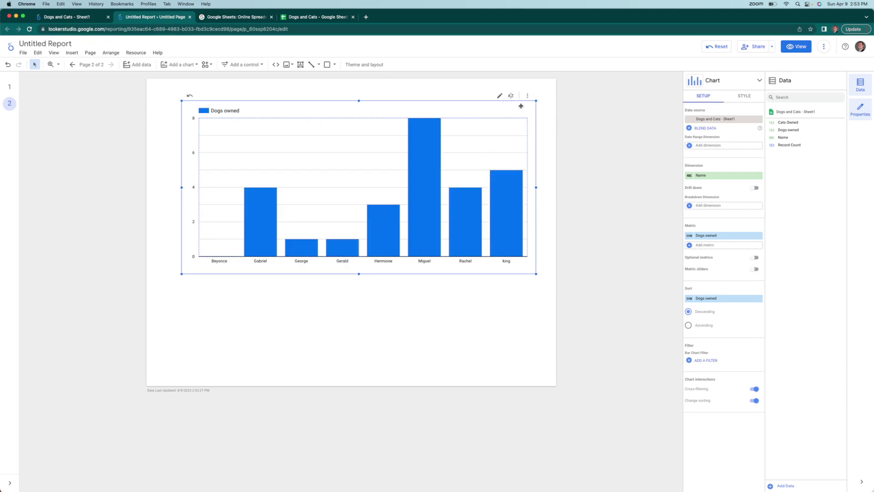
click(510, 95)
click(528, 104)
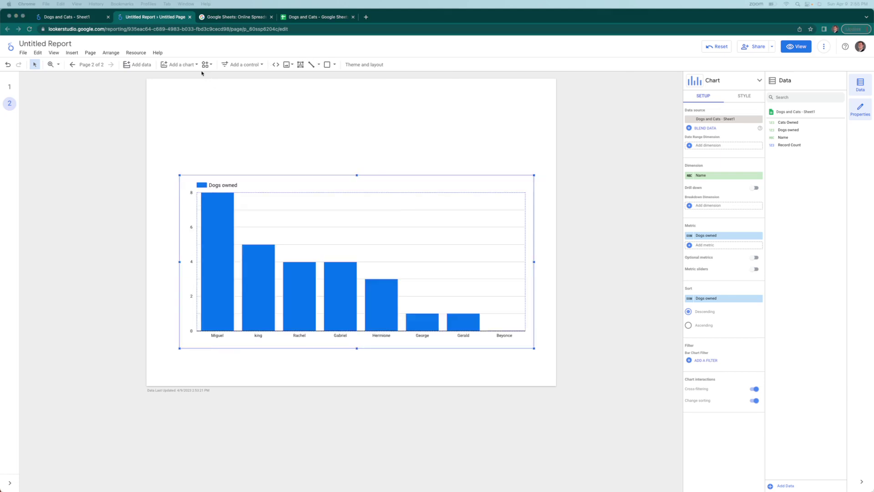
- Place a Dogs owned scorecard above the column chart and set its metric aggregation to Average
click(181, 66)
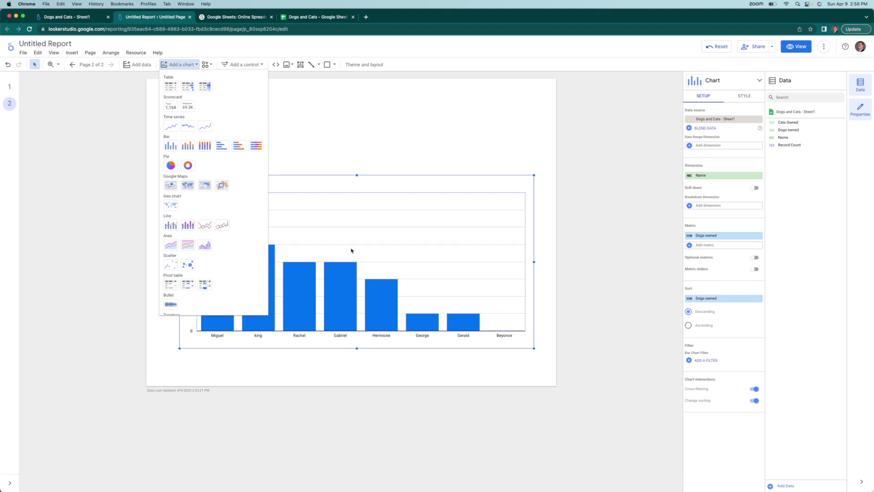
click(172, 107)
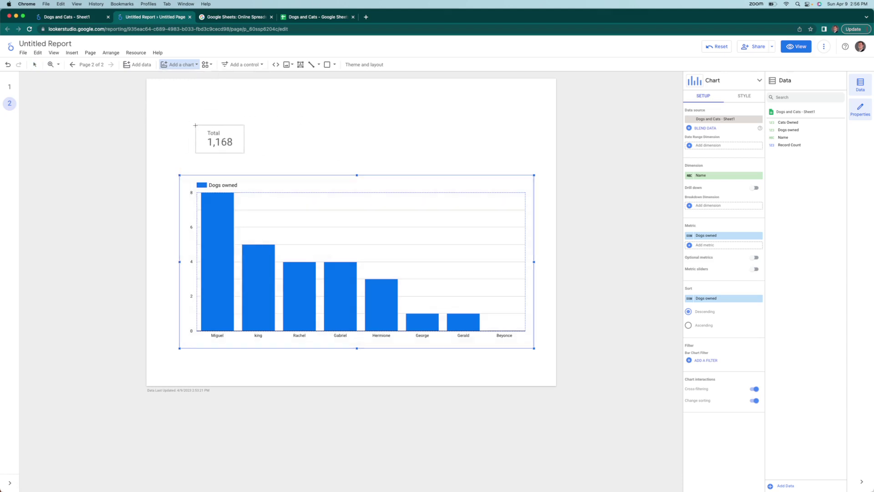
click(180, 124)
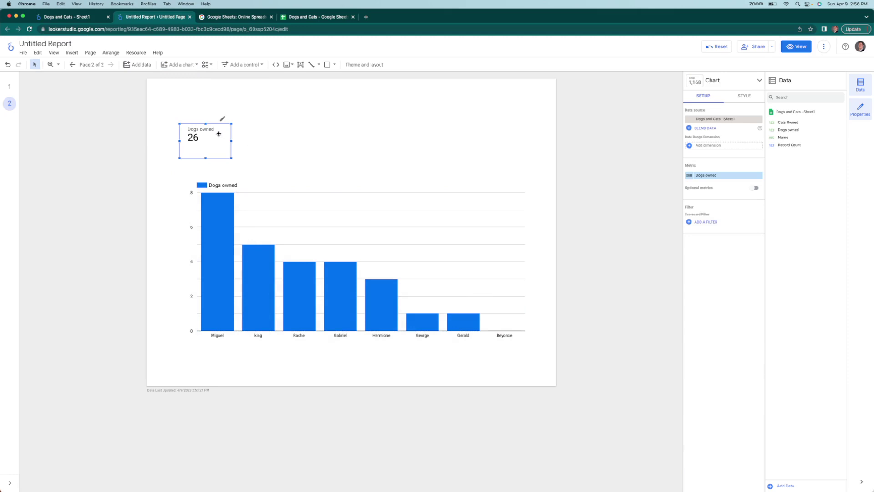
click(691, 176)
click(654, 223)
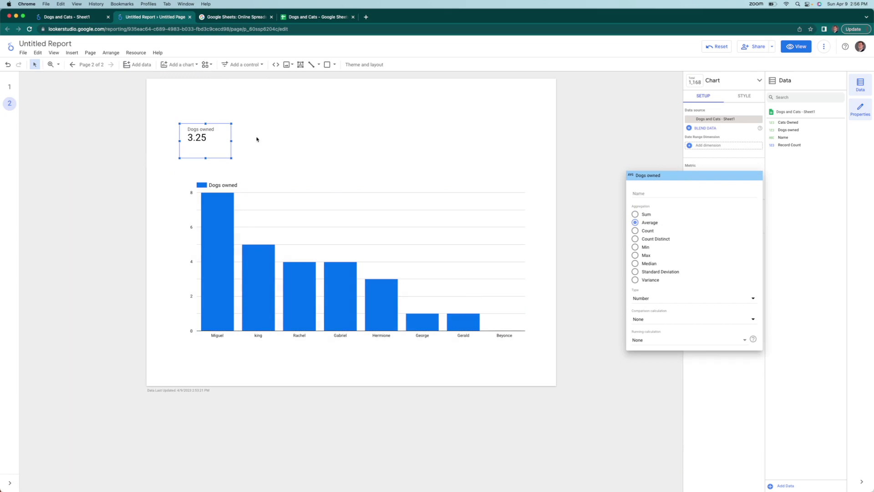
- Name the scorecard metric "Average number of dogs owned" and widen the scorecard to fit the label
right_click(652, 194)
click(728, 191)
text(Averg)
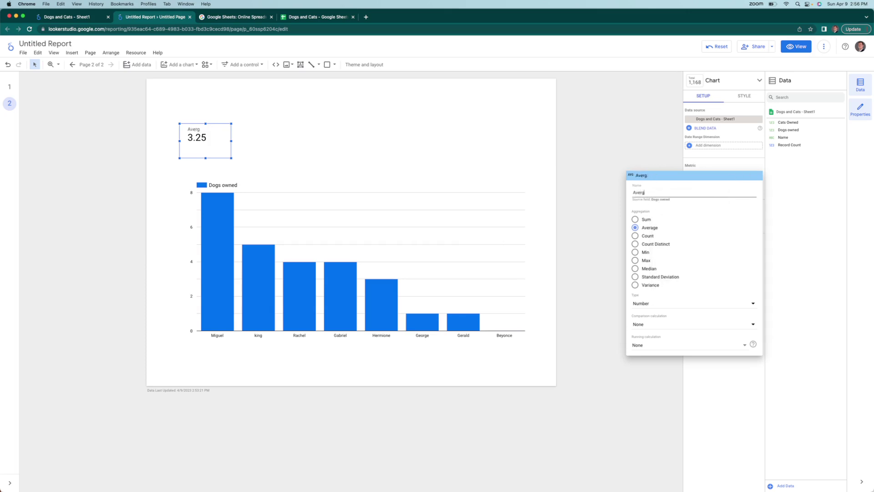
key(BackSpace)
text(age number of dogs )
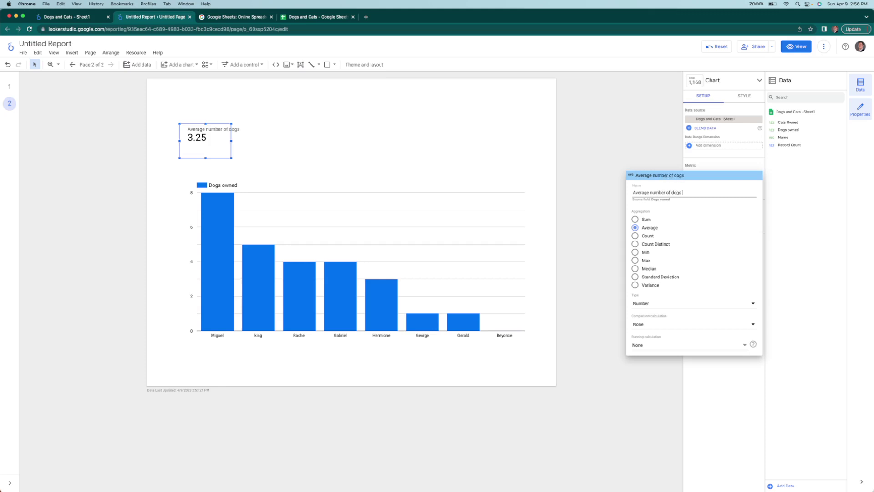
text(owned)
click(335, 184)
drag(231, 141, 264, 141)
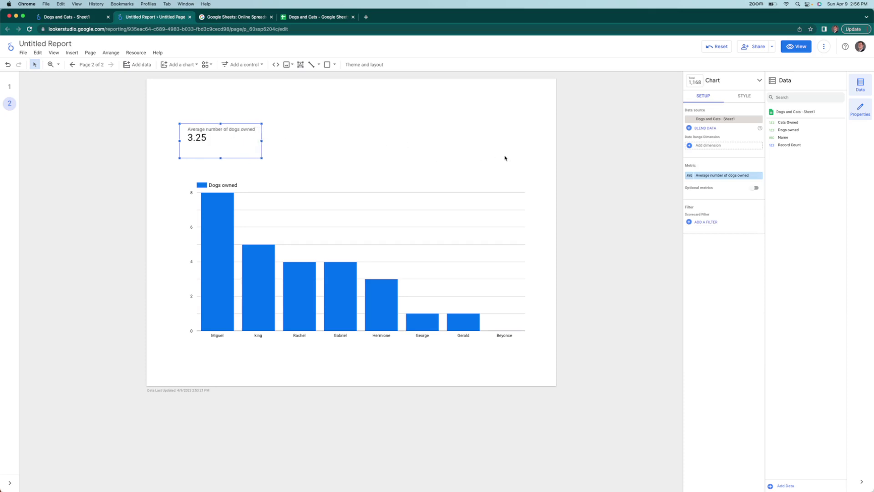
- Center-align the metric name and the metric value of the average dogs scorecard
click(753, 96)
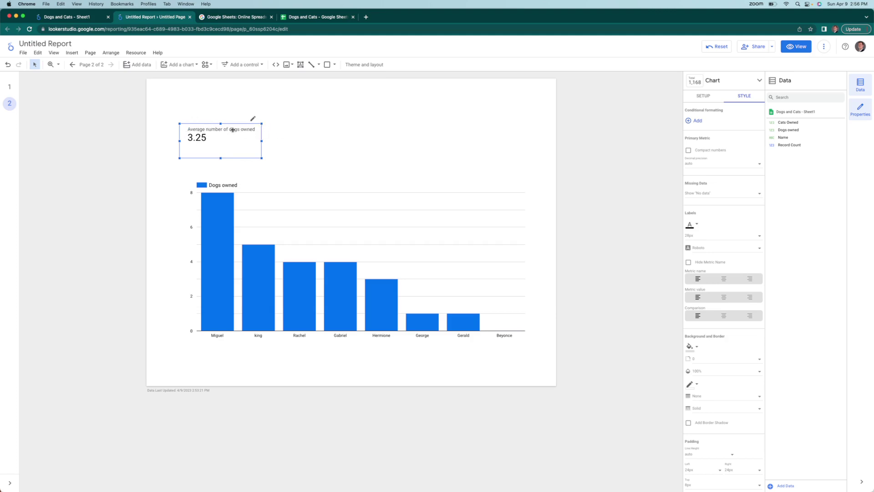
click(724, 278)
click(724, 297)
click(287, 142)
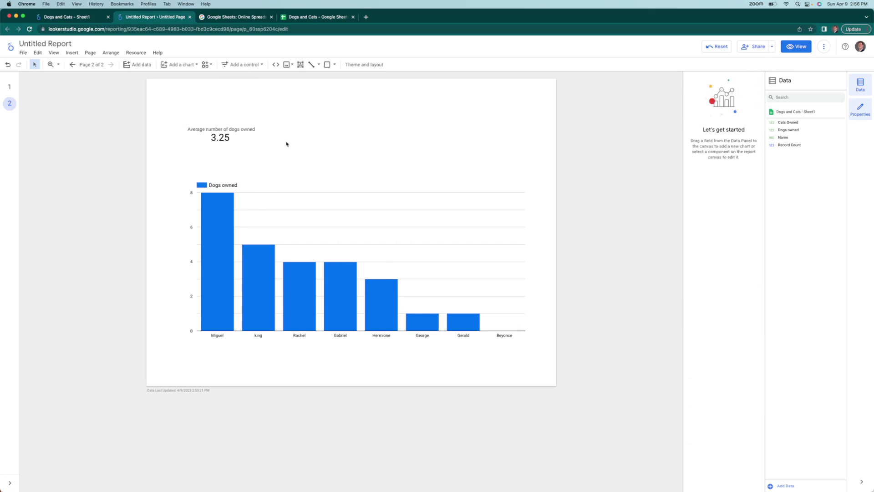
- Duplicate the average dogs scorecard and place the copy beside the original, level with it
click(240, 135)
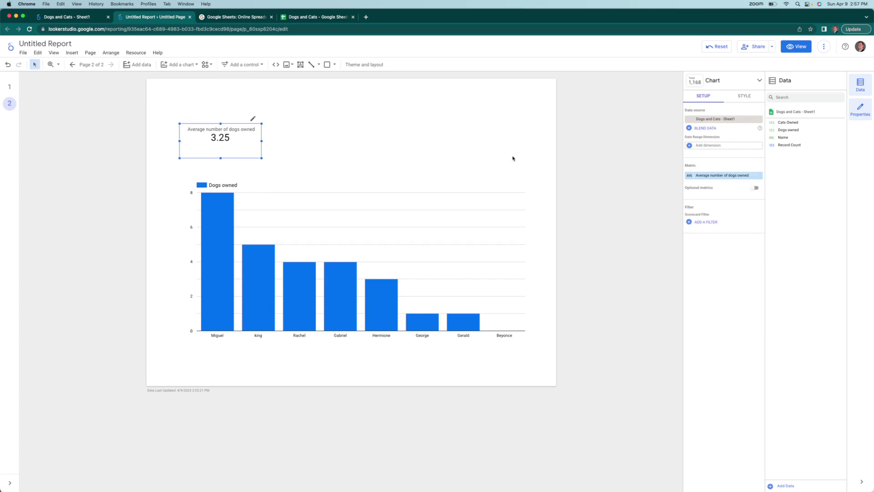
key(super+v)
drag(235, 136, 313, 130)
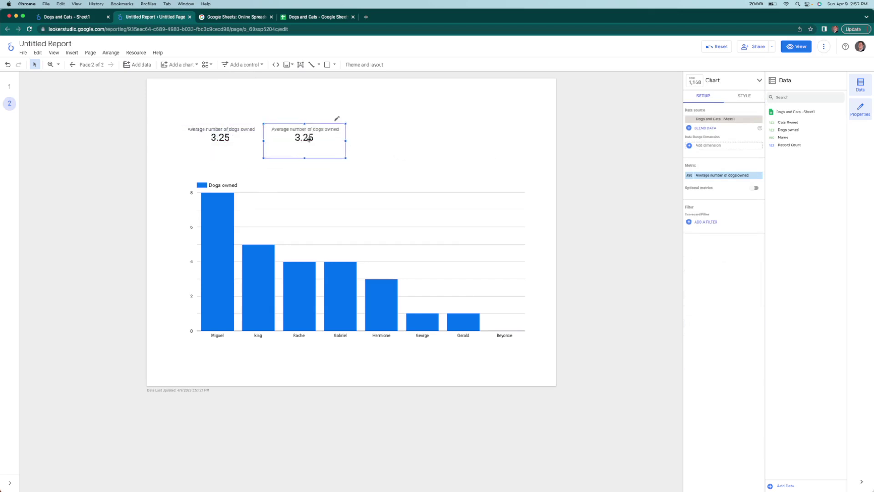
- Change the copied scorecard's metric aggregation to Max and rename the metric "Max number of dogs owned"
click(691, 177)
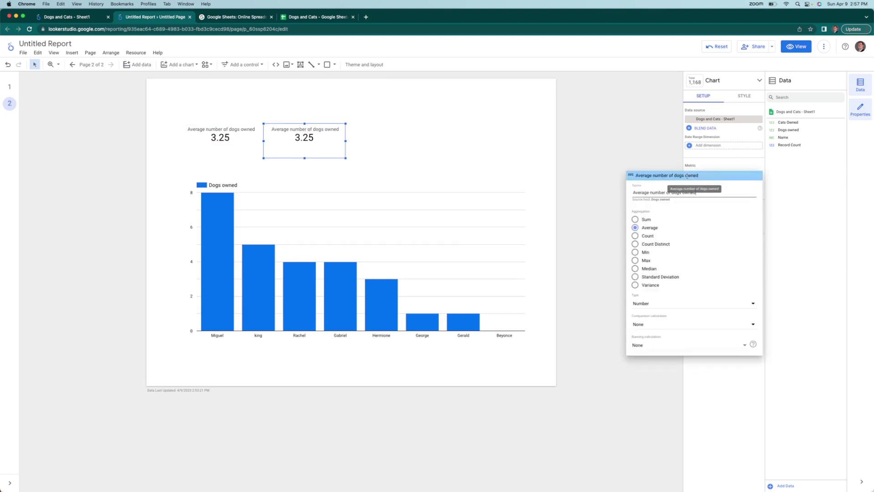
click(635, 260)
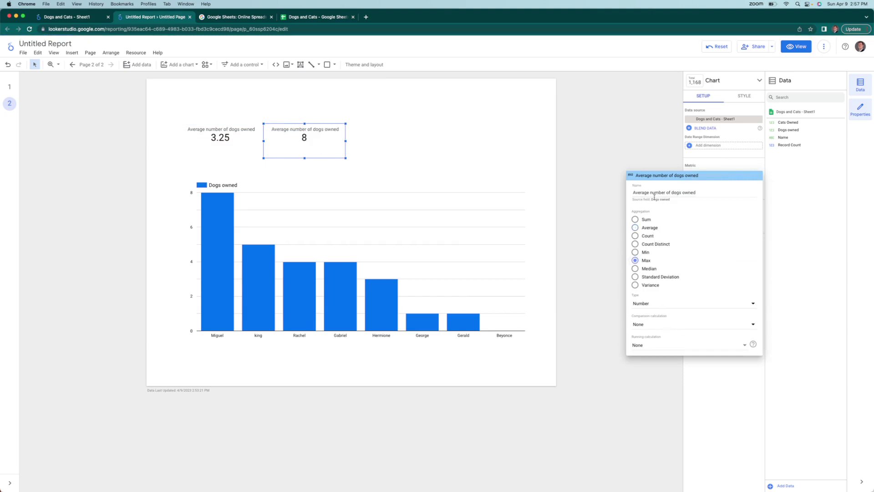
drag(651, 193, 614, 193)
text(Max)
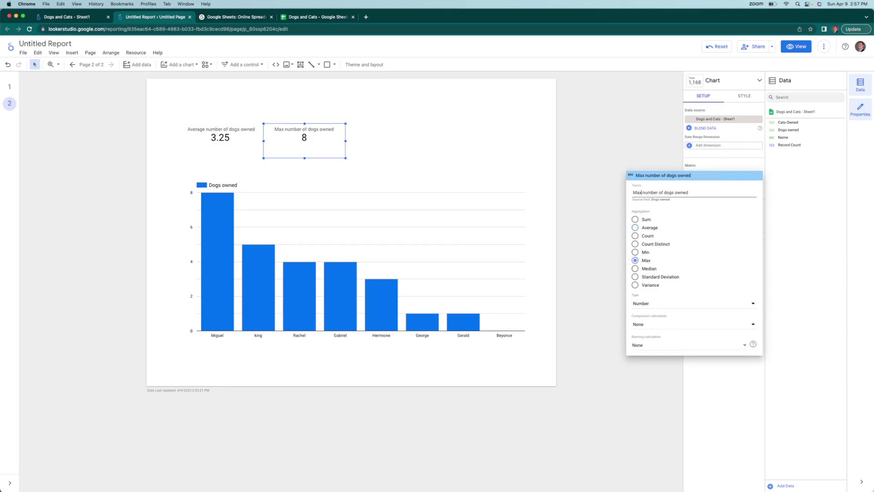
click(656, 153)
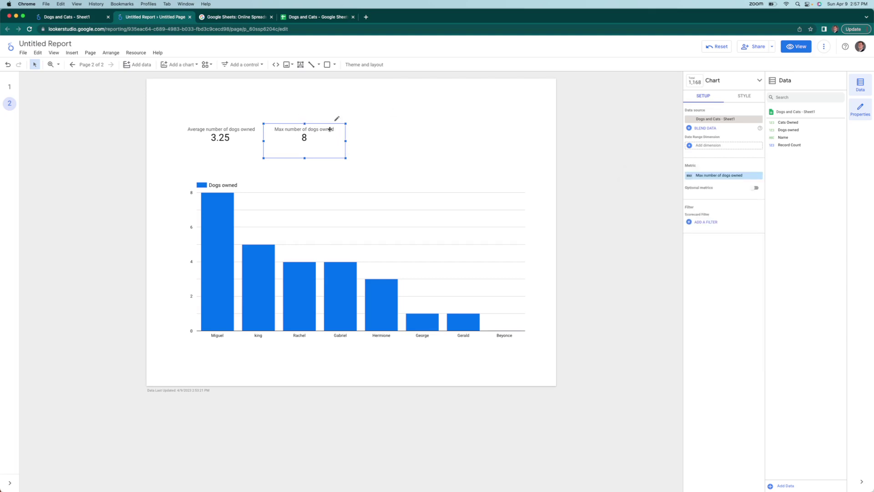
- Duplicate the Max scorecard, place the copy to its right in the same row, and set the copy's aggregation to Min
key(super+c)
key(super+v)
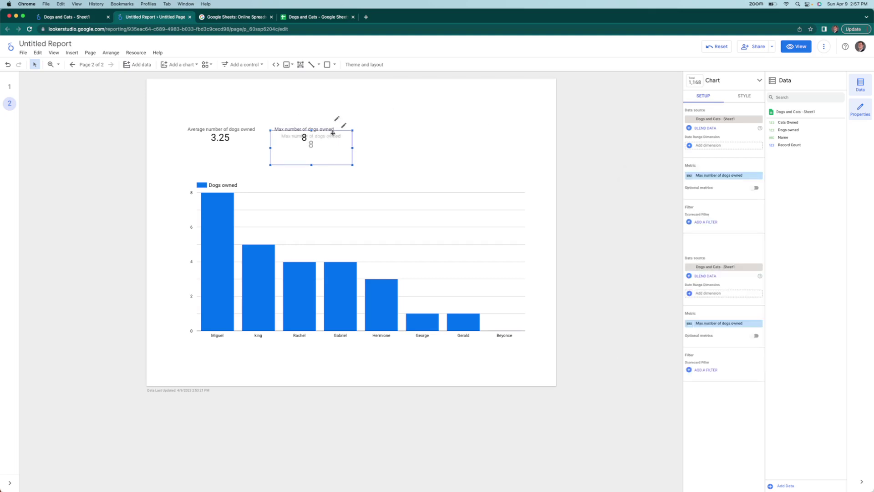
drag(330, 130, 403, 129)
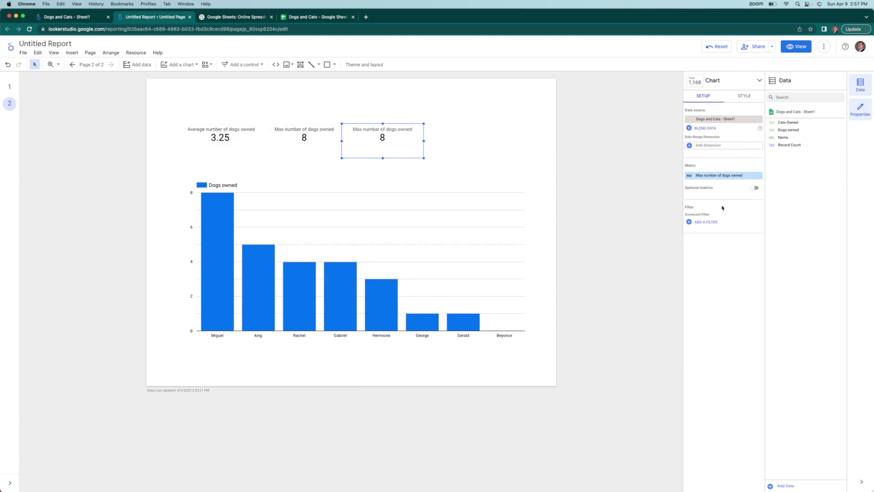
click(711, 176)
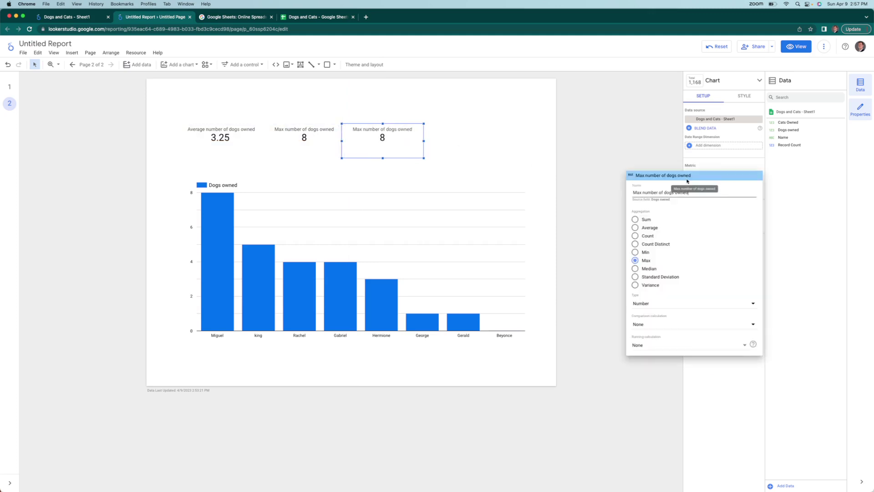
click(640, 253)
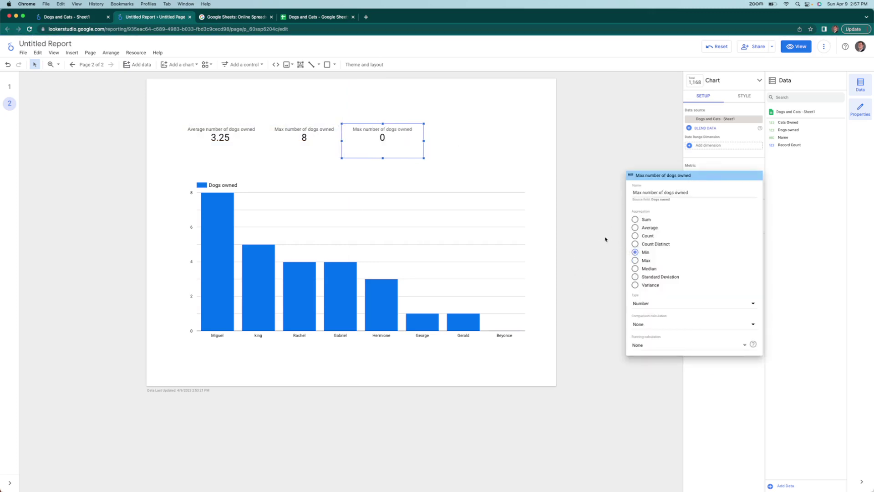
click(598, 134)
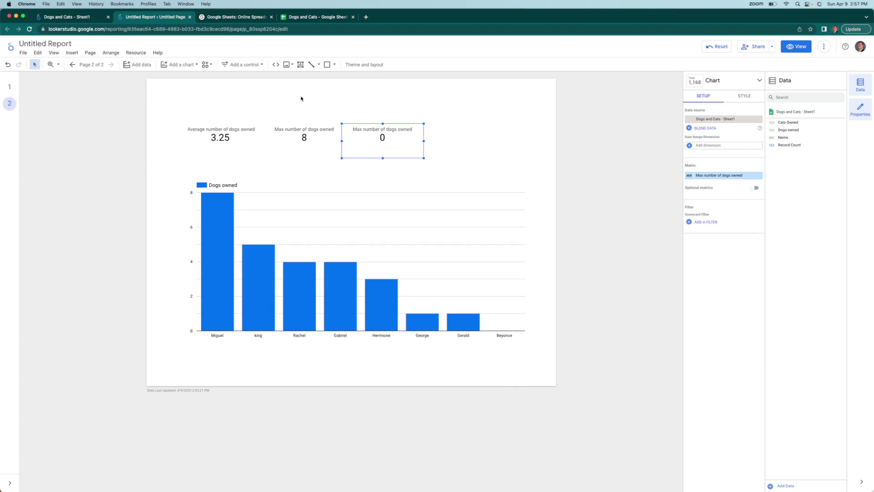
- Spread the Min and Max scorecards across the row above the column chart, with the Max scorecard in the middle
drag(364, 132, 455, 132)
drag(304, 130, 353, 130)
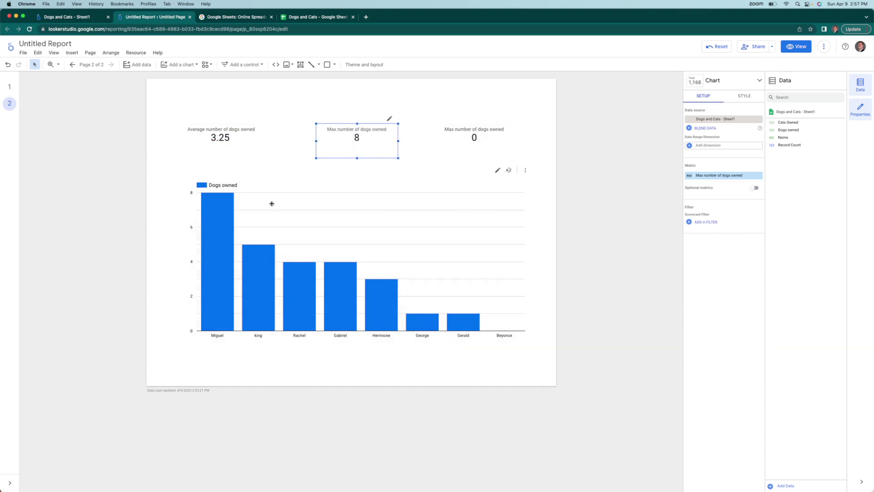
click(232, 101)
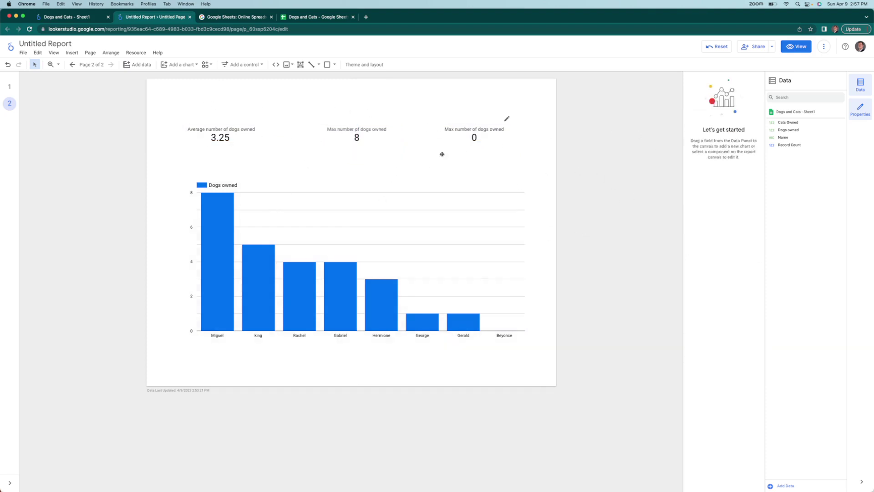